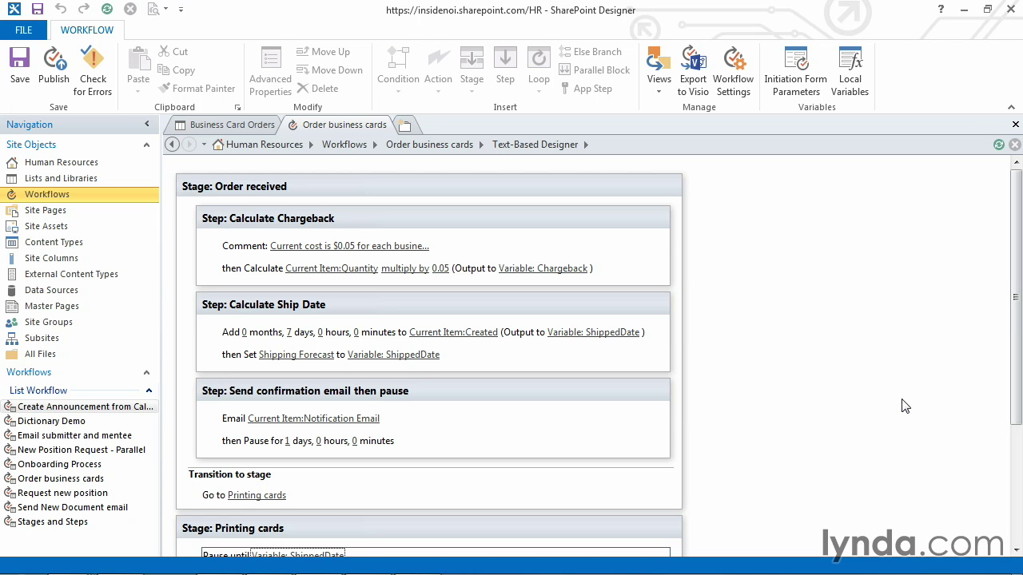
# Step: Review the existing workflow steps, including the Pause until action in Printing cards
pyautogui.moveTo(1018, 390); pyautogui.dragTo(1004, 450)
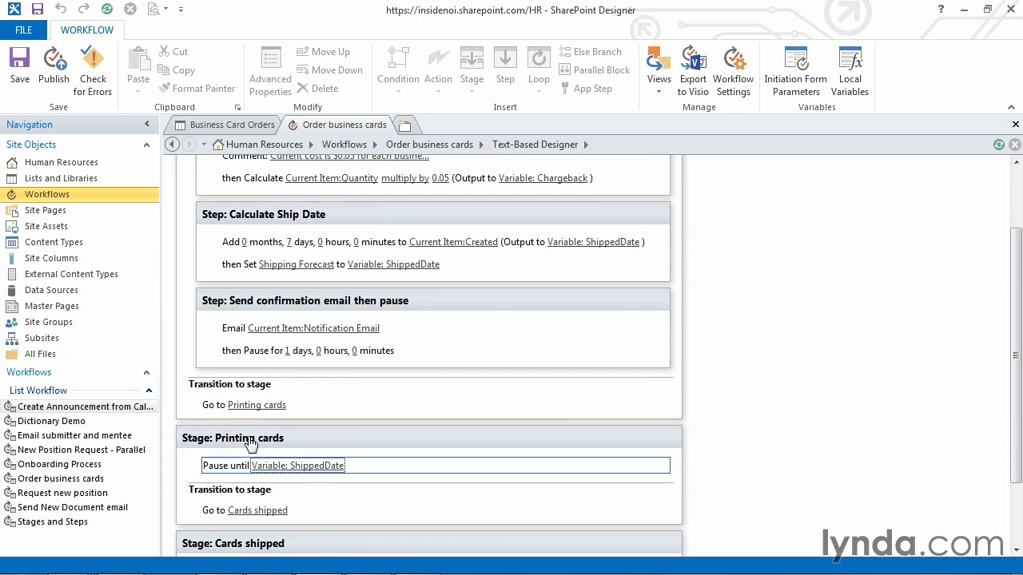
pyautogui.click(340, 477)
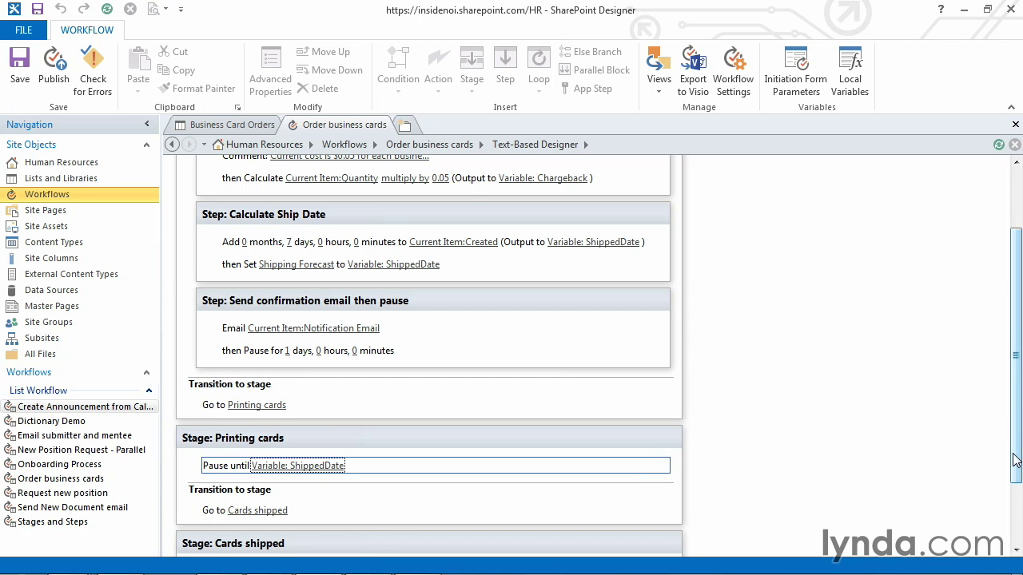
pyautogui.moveTo(1015, 461); pyautogui.dragTo(1013, 426)
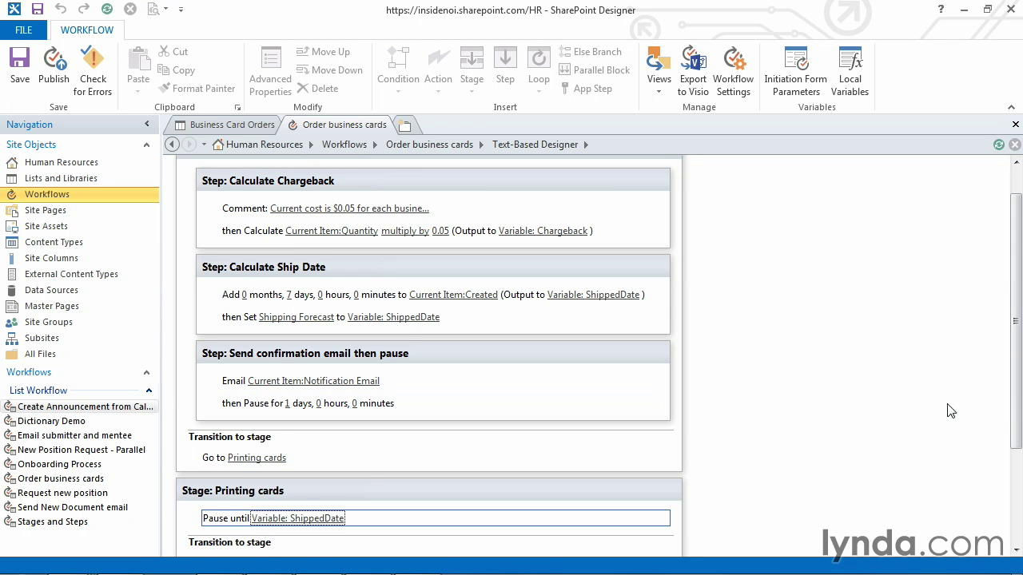
pyautogui.scroll(1, 1019, 413)
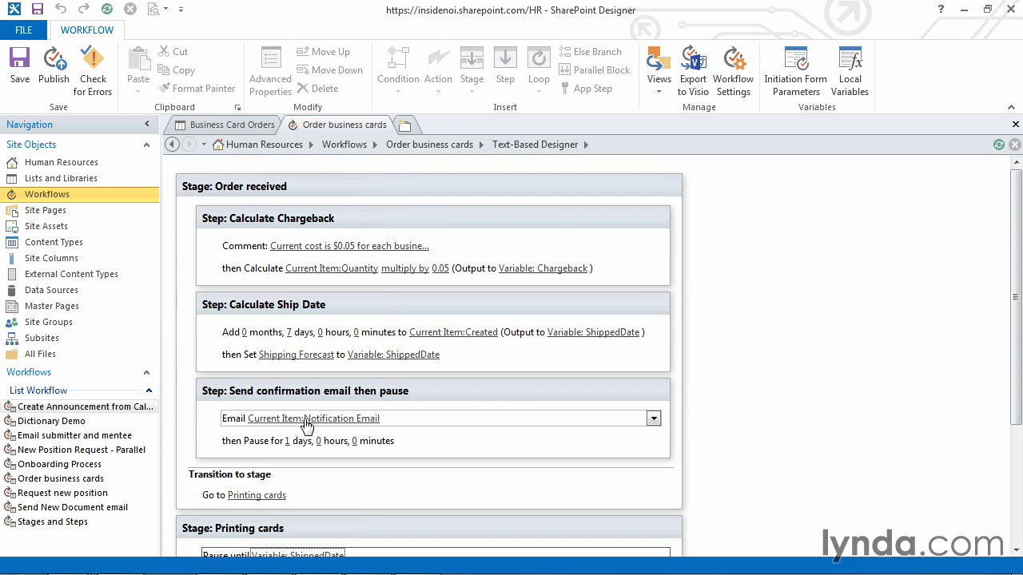
# Step: Below the confirmation email, open the Action list and scroll to Task Actions
pyautogui.click(271, 439)
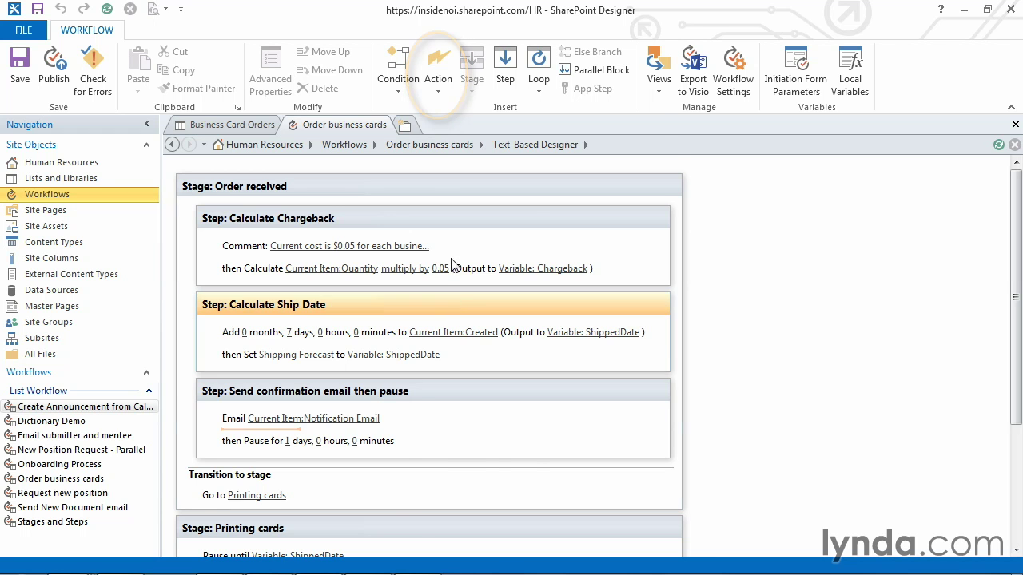
pyautogui.click(438, 91)
pyautogui.moveTo(674, 231); pyautogui.dragTo(643, 471)
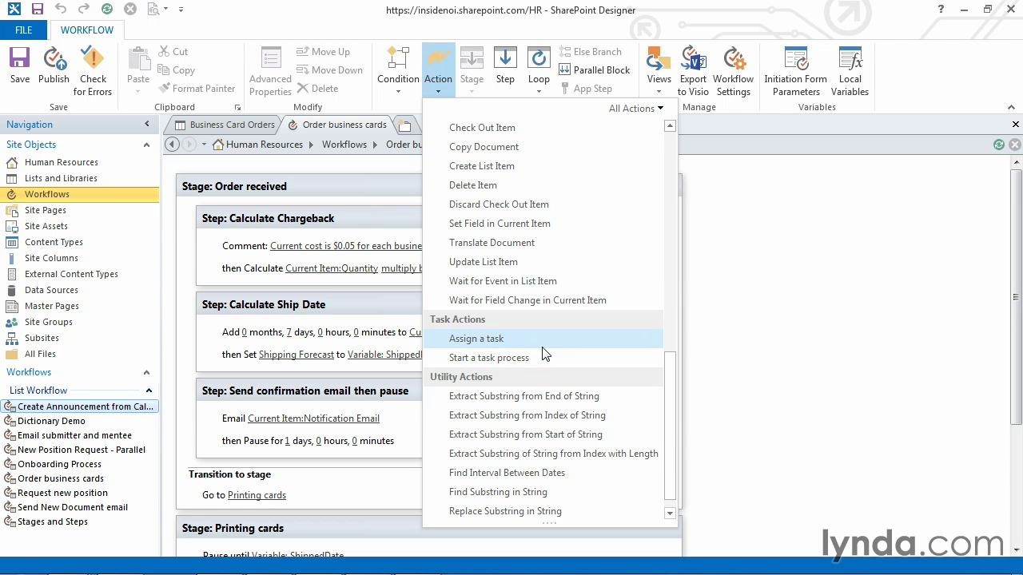
# Step: Insert an Assign a Task action after the email and verify the Outcome and TaskID local variables
pyautogui.click(543, 346)
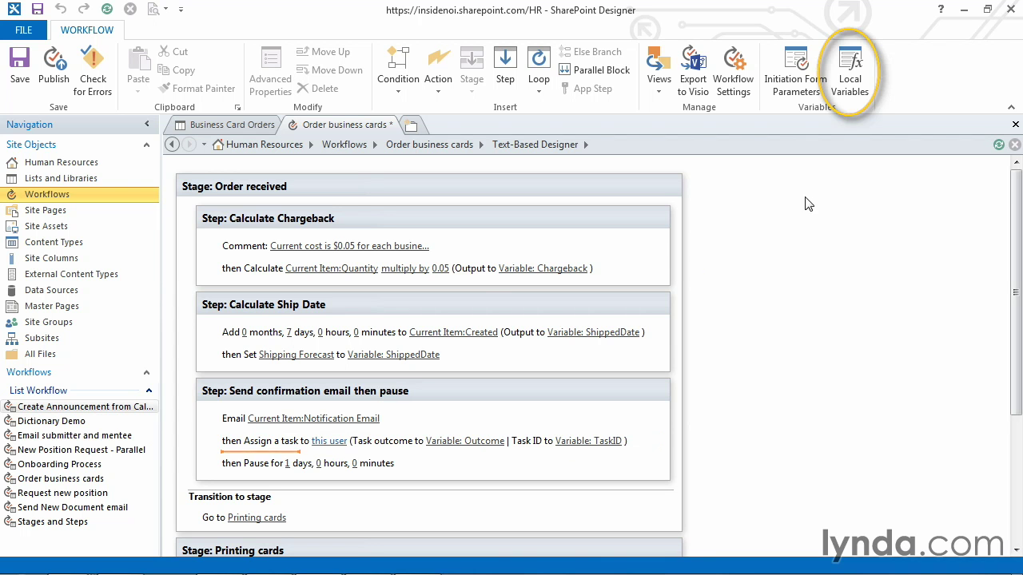
pyautogui.click(846, 91)
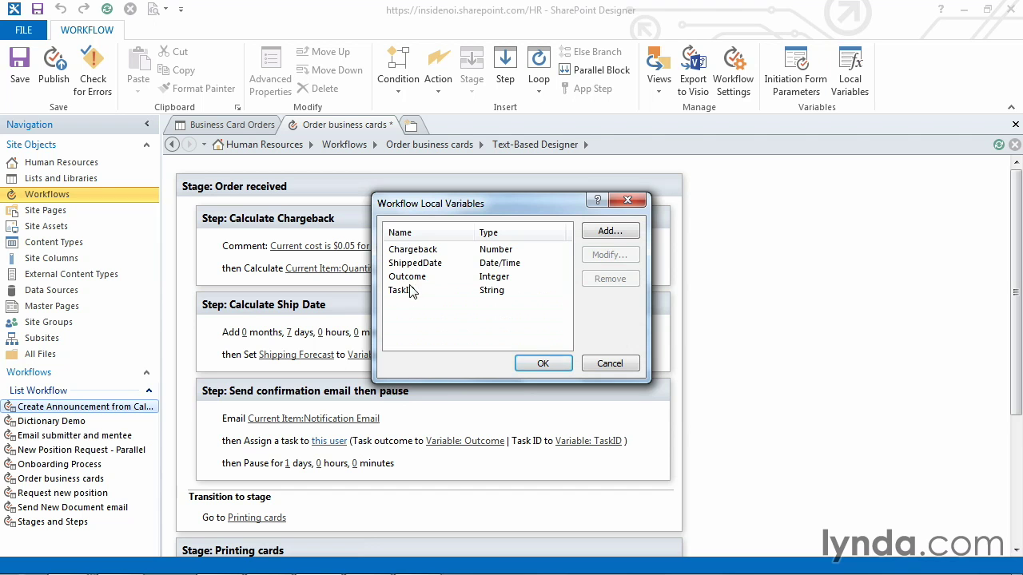
pyautogui.click(611, 365)
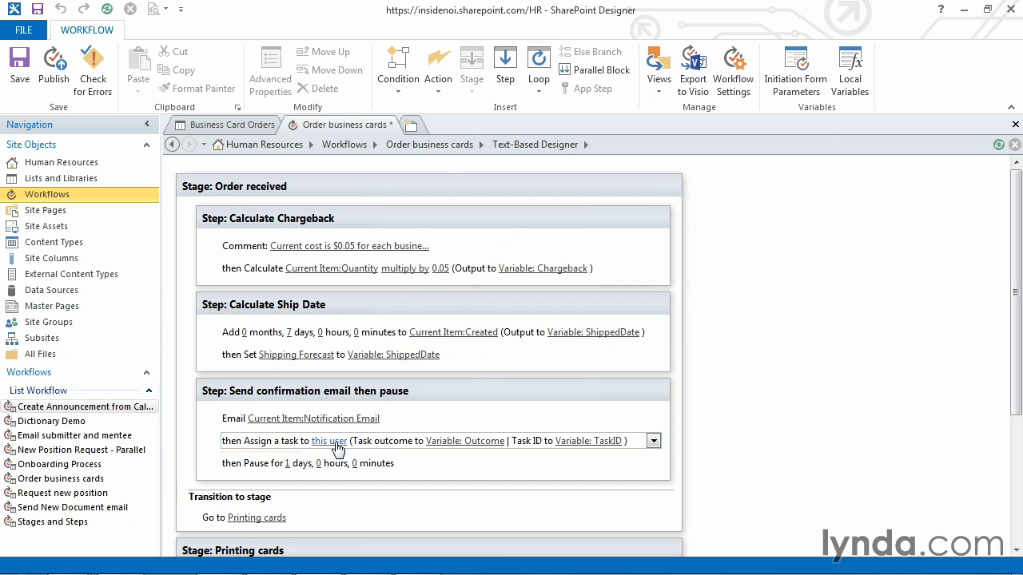
# Step: In the task settings, pick a specific site user from People/Groups as the task participant
pyautogui.click(336, 442)
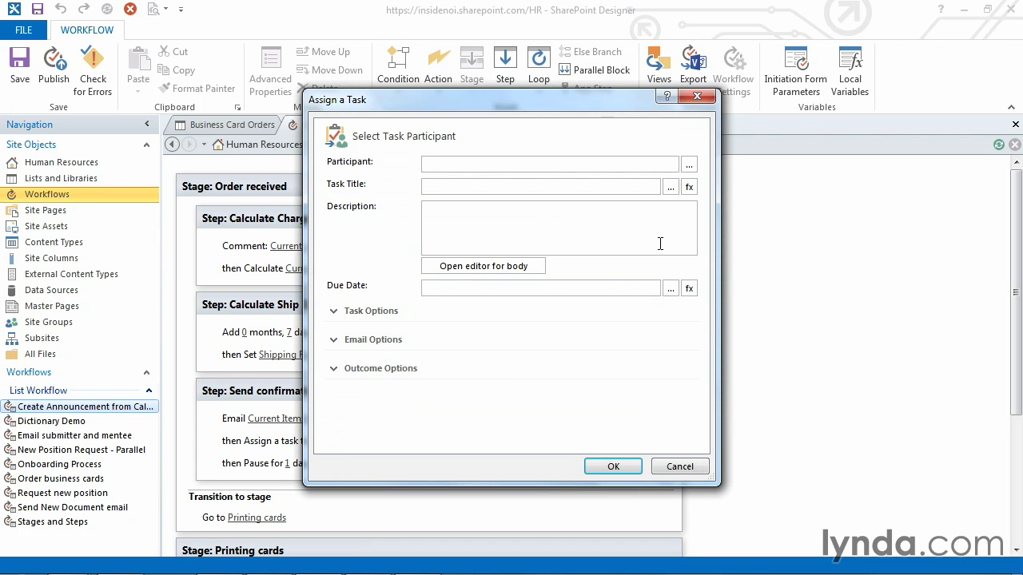
pyautogui.click(688, 164)
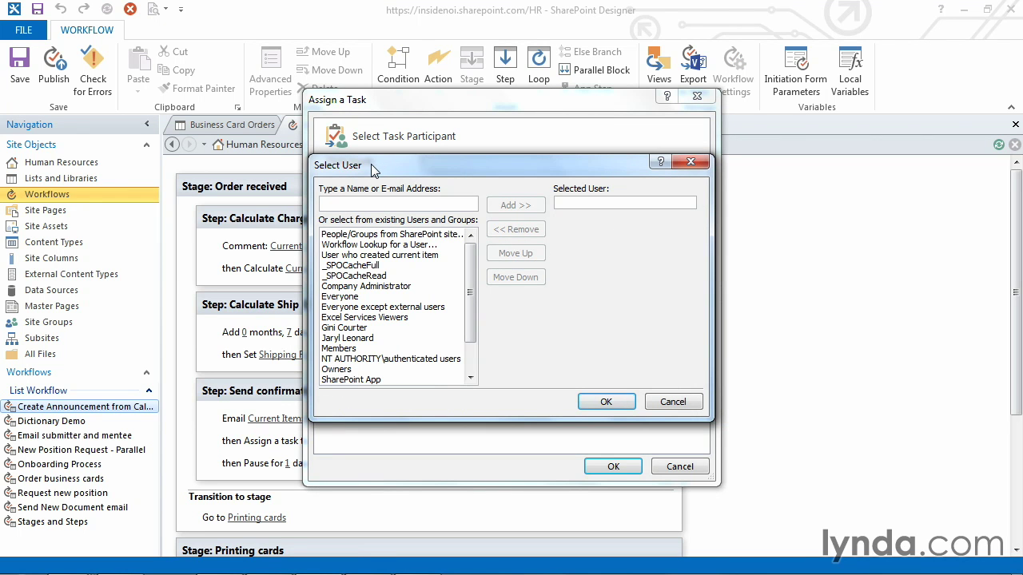
pyautogui.click(374, 257)
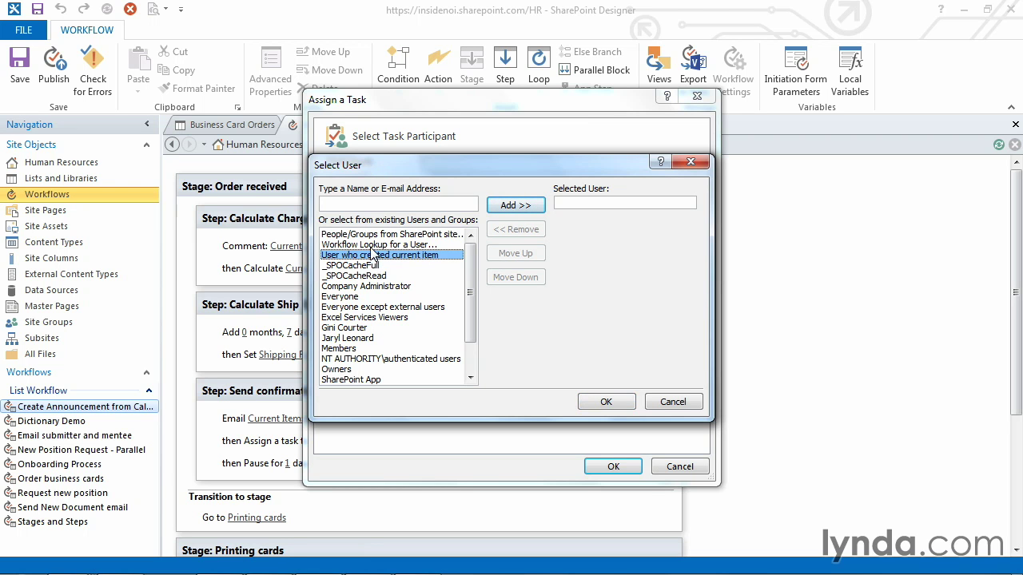
pyautogui.click(370, 247)
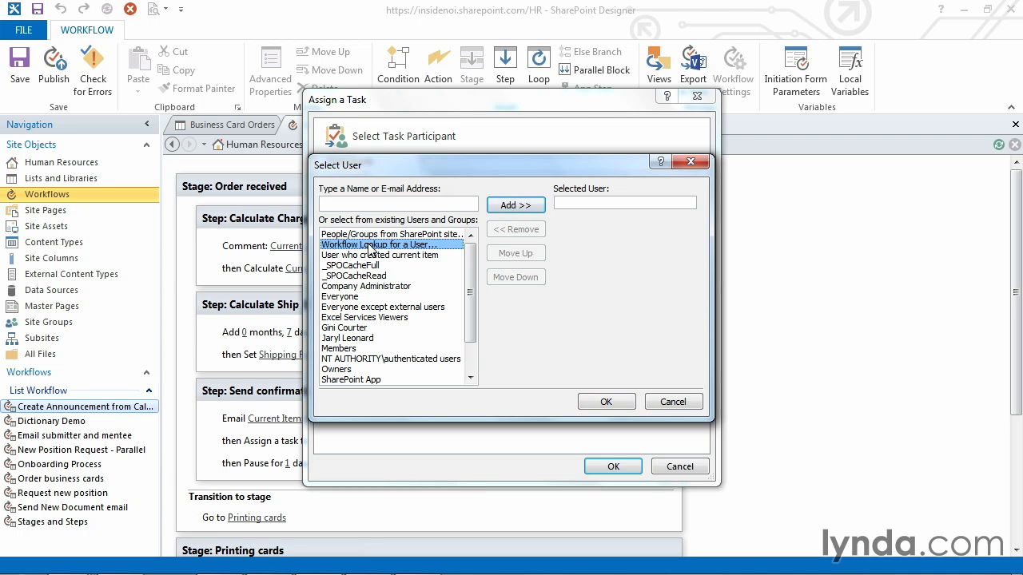
pyautogui.click(385, 235)
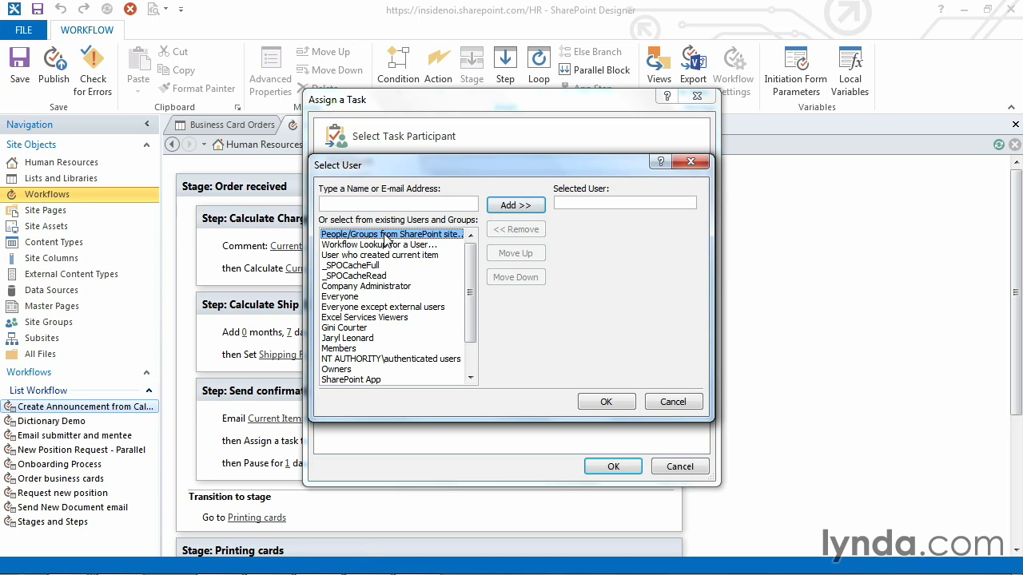
pyautogui.click(363, 328)
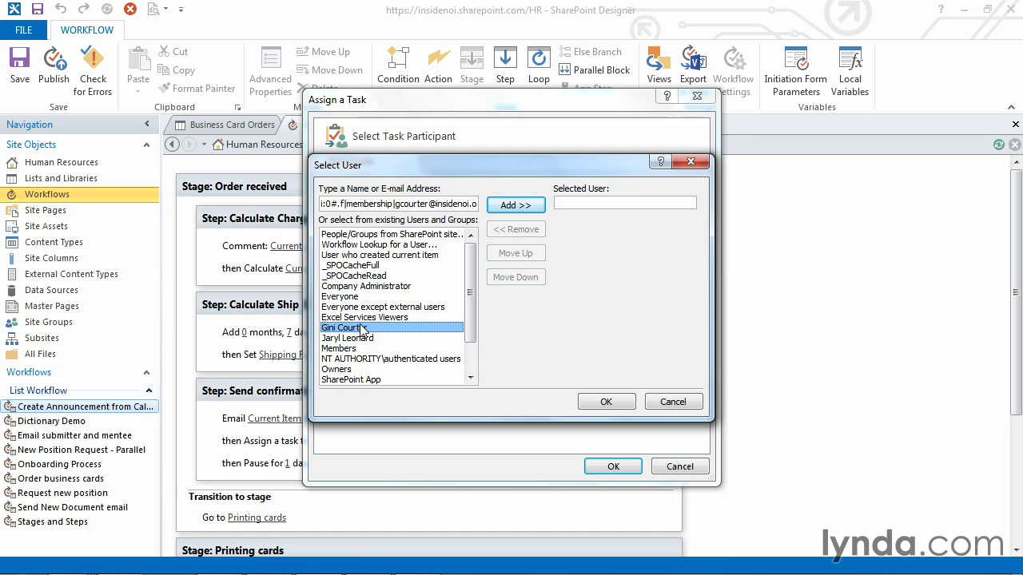
pyautogui.click(505, 206)
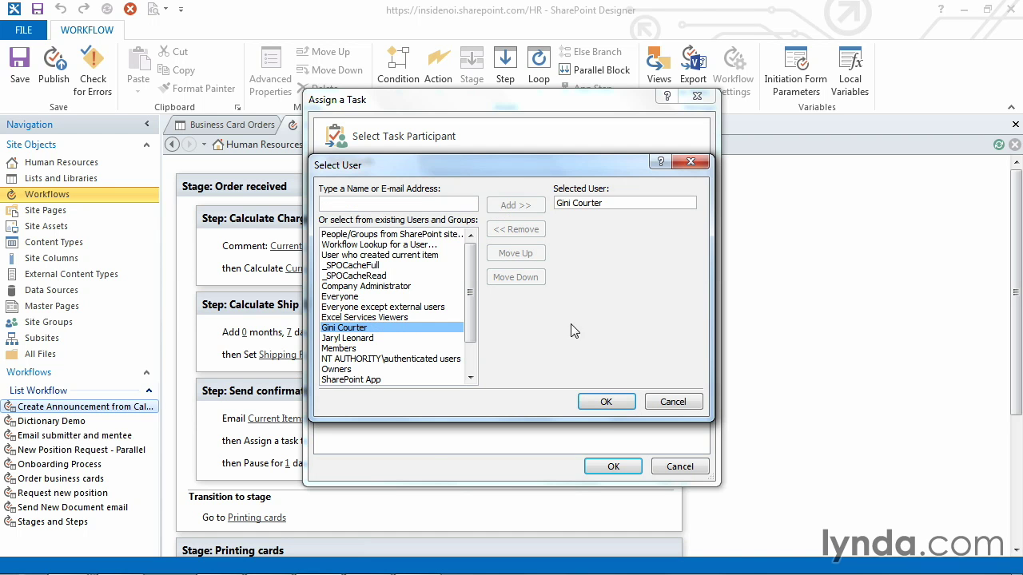
pyautogui.click(598, 402)
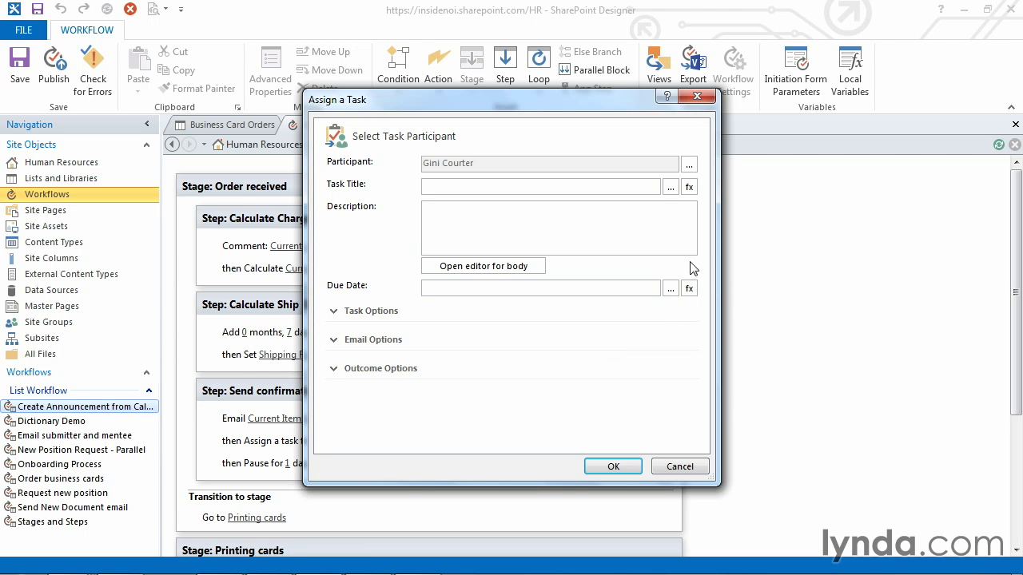
# Step: Start the task title with 'Print Order: ' followed by the current item's Quantity lookup
pyautogui.click(671, 187)
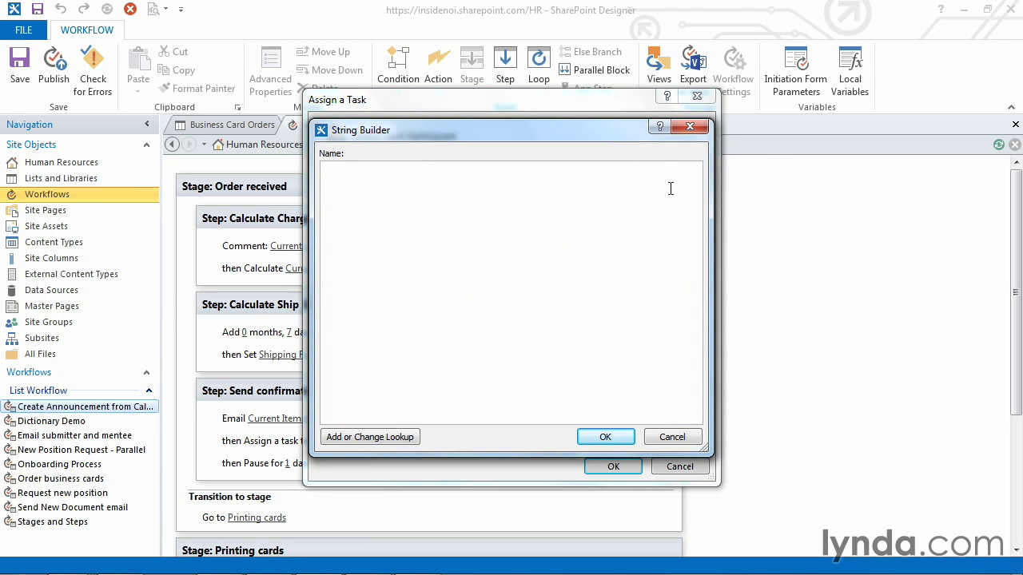
pyautogui.write('Print Order:')
pyautogui.click(376, 439)
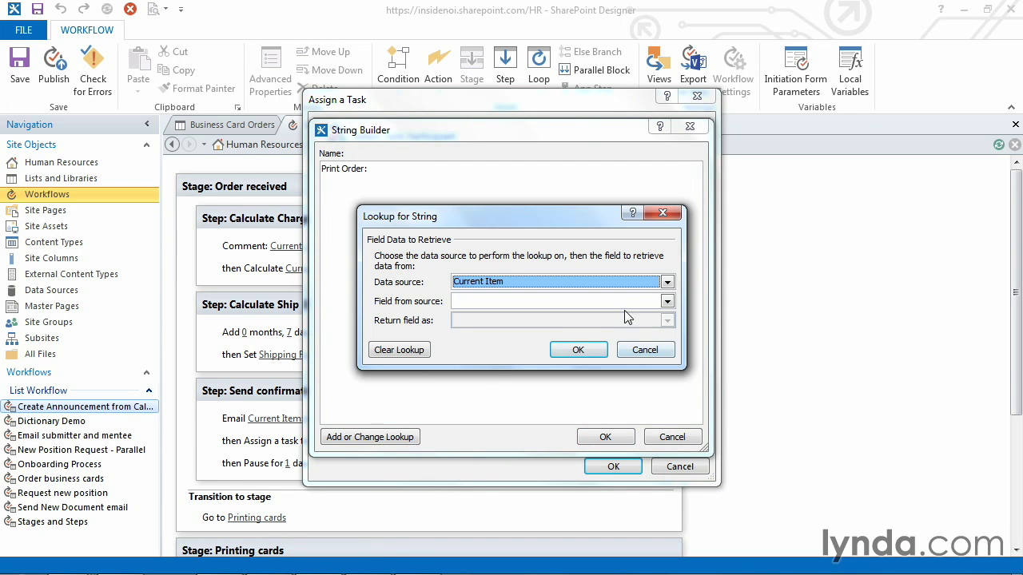
pyautogui.click(626, 304)
pyautogui.press('q')
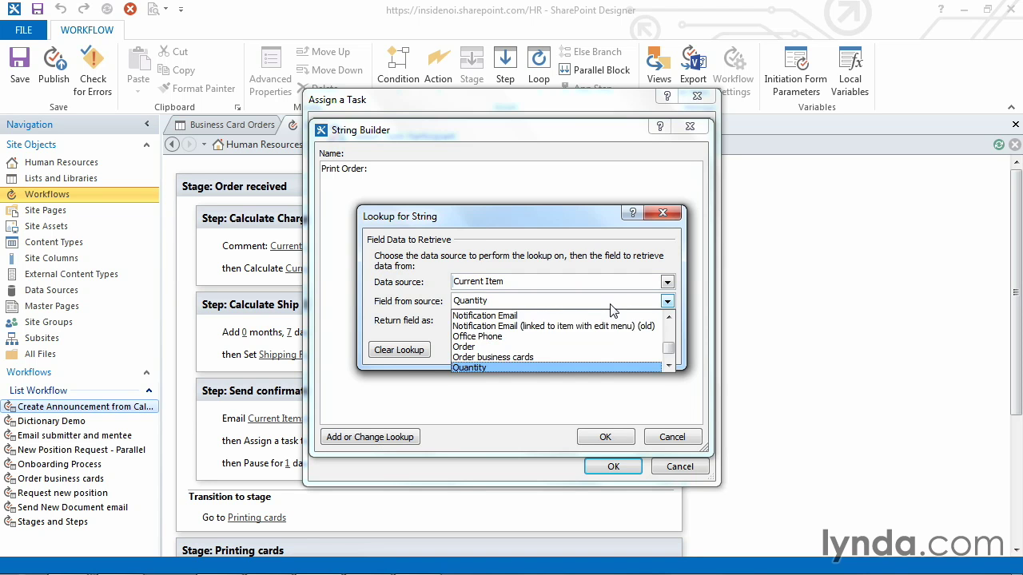
pyautogui.click(610, 305)
pyautogui.click(577, 350)
# Step: Append 'business cards for' and the current item's Full Name lookup to the title
pyautogui.write('busi')
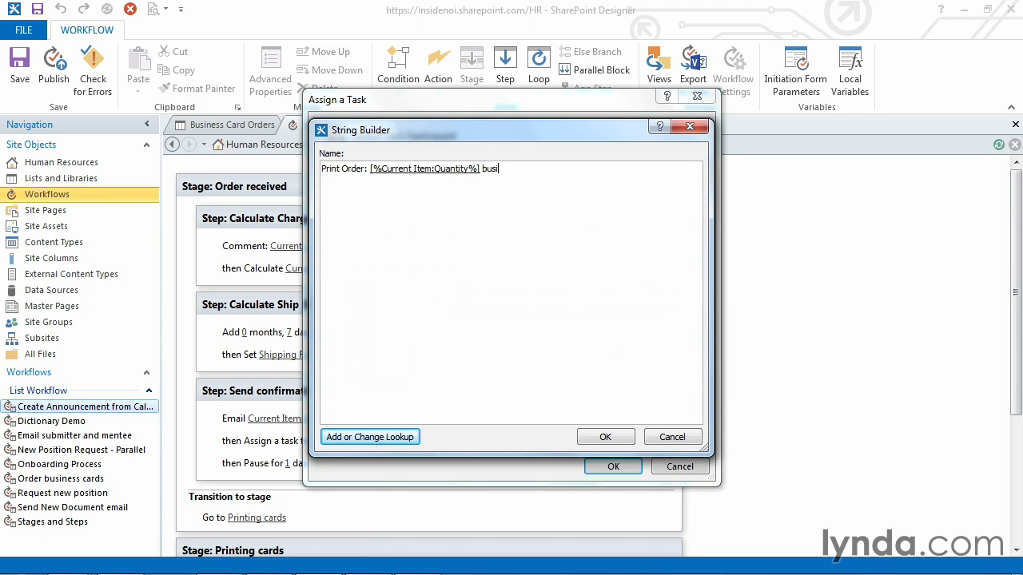
pyautogui.write('ness cards for')
pyautogui.click(383, 439)
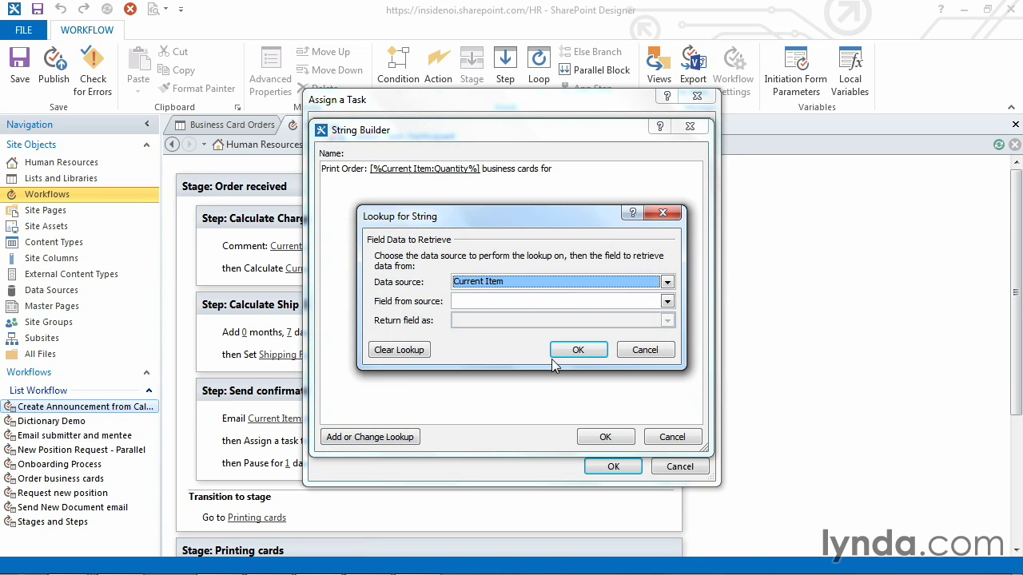
pyautogui.click(669, 305)
pyautogui.press('f')
pyautogui.press('f')
pyautogui.press('f')
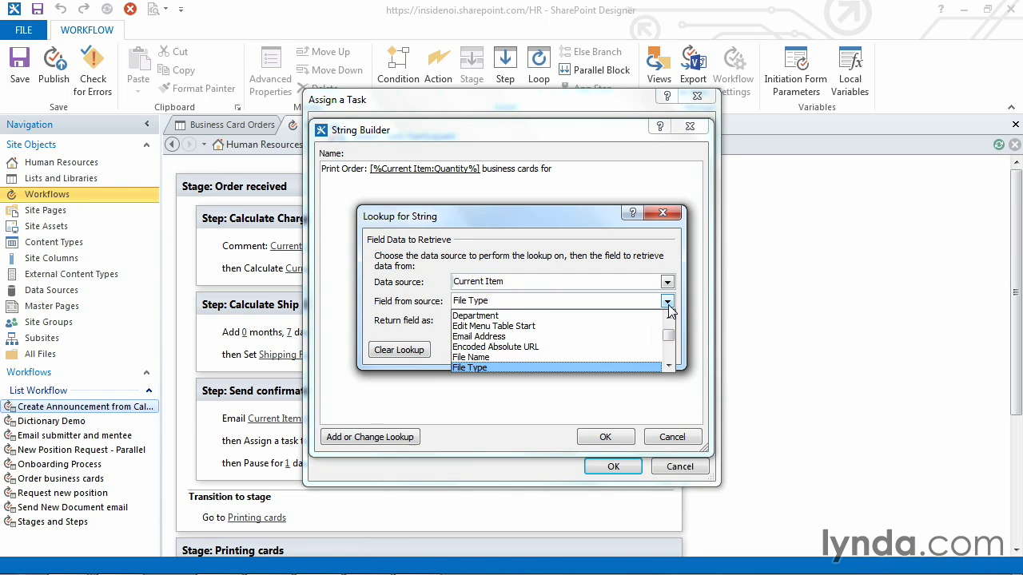
pyautogui.press('Tab')
pyautogui.click(572, 350)
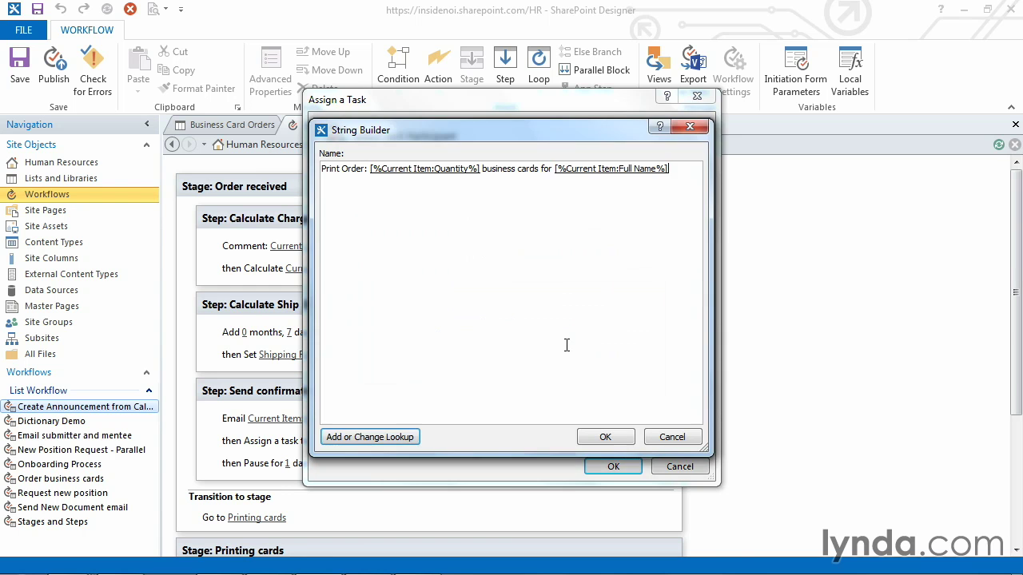
pyautogui.click(605, 437)
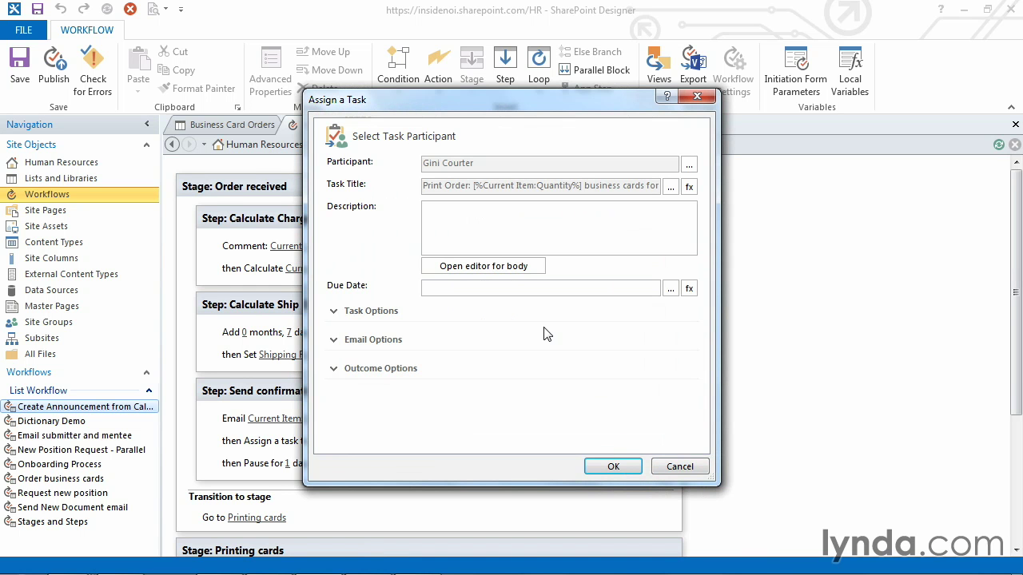
# Step: Enter the task description 'Use the business card template'
pyautogui.click(625, 222)
pyautogui.click(627, 224)
pyautogui.write('Use the business card template')
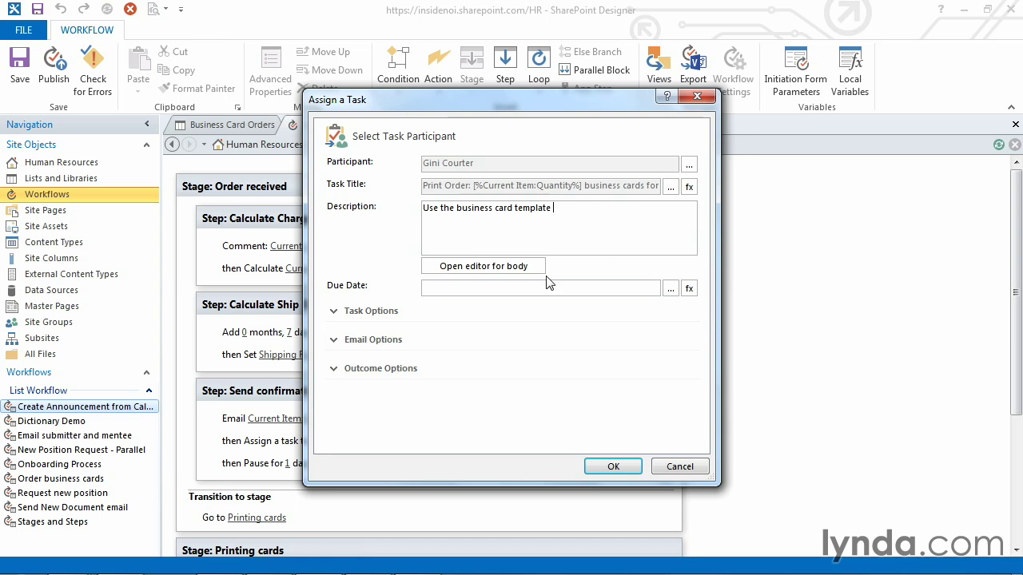
pyautogui.click(516, 267)
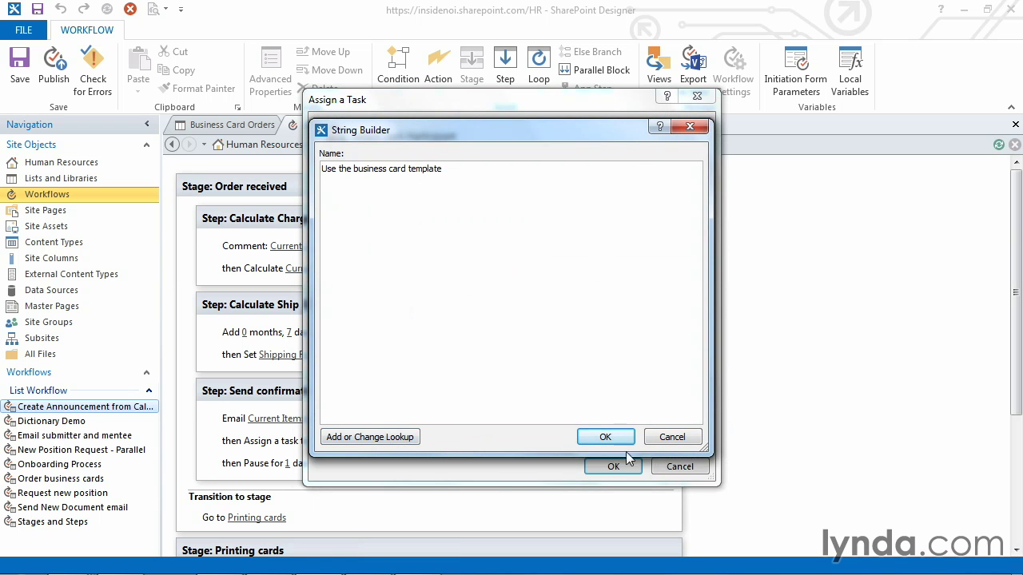
pyautogui.click(669, 441)
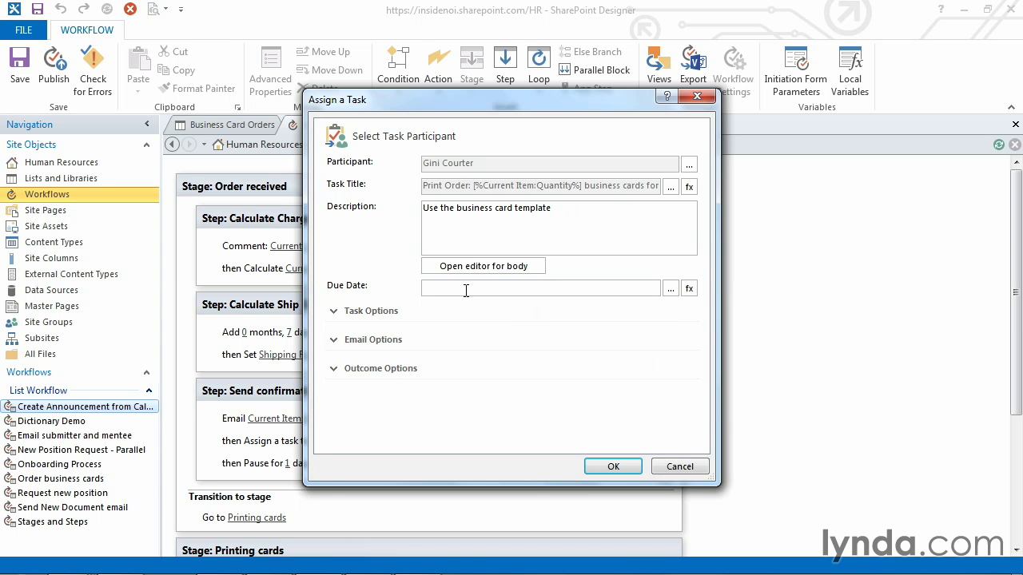
# Step: Set the due date lookup to Workflow Variables and Parameters, field Variable: ShippedDate
pyautogui.click(689, 291)
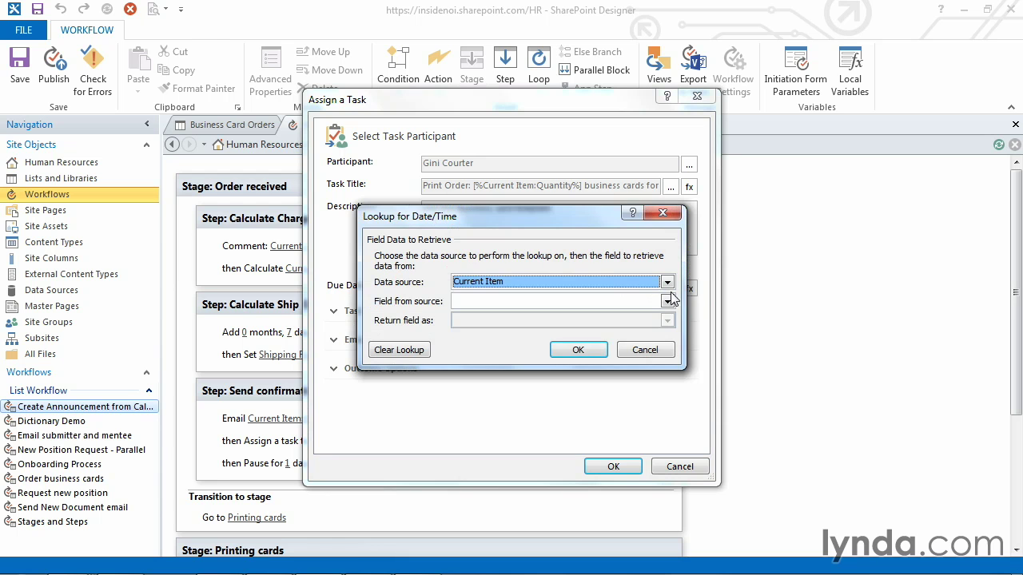
pyautogui.click(666, 282)
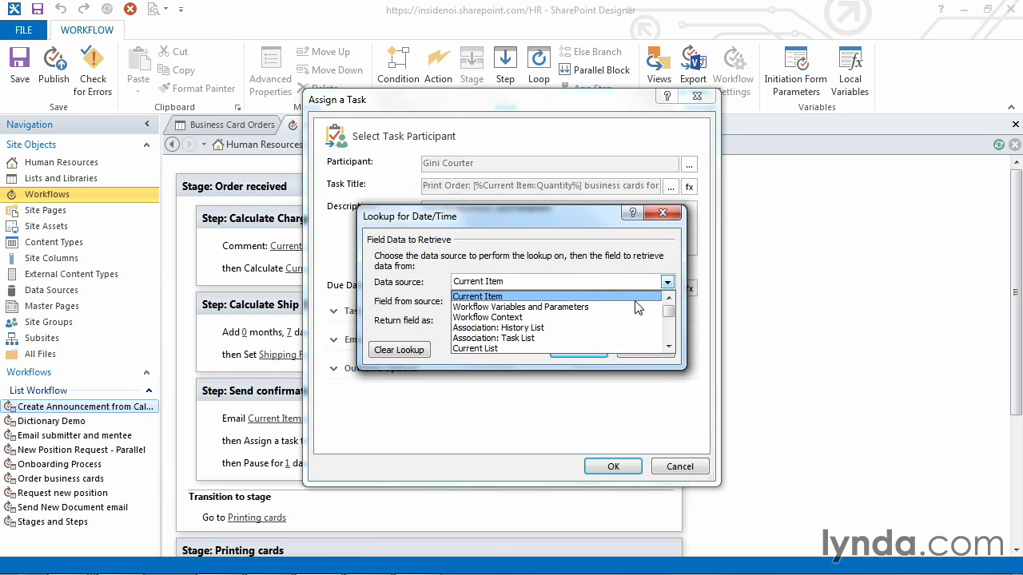
pyautogui.click(638, 307)
pyautogui.click(645, 301)
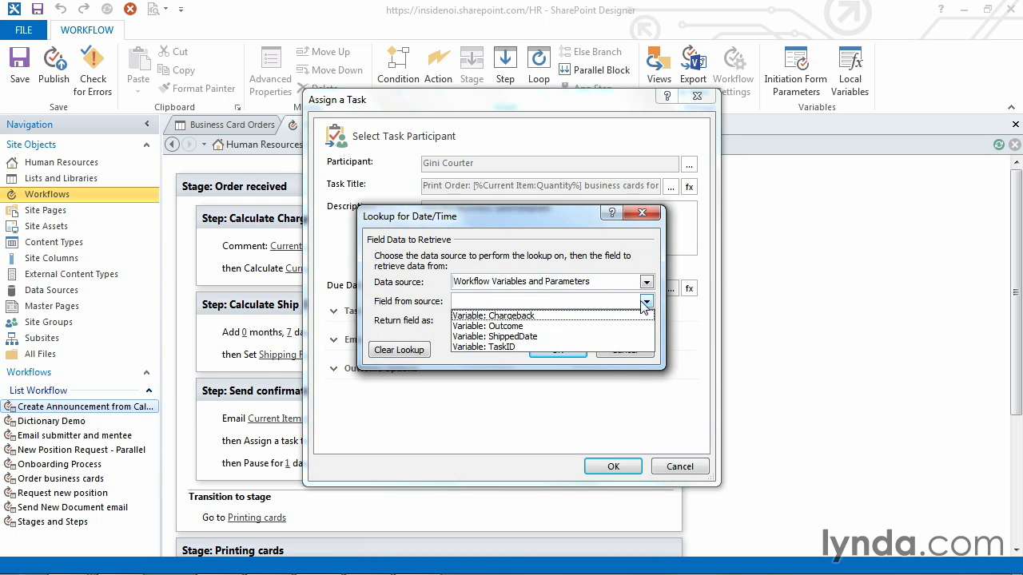
pyautogui.click(584, 336)
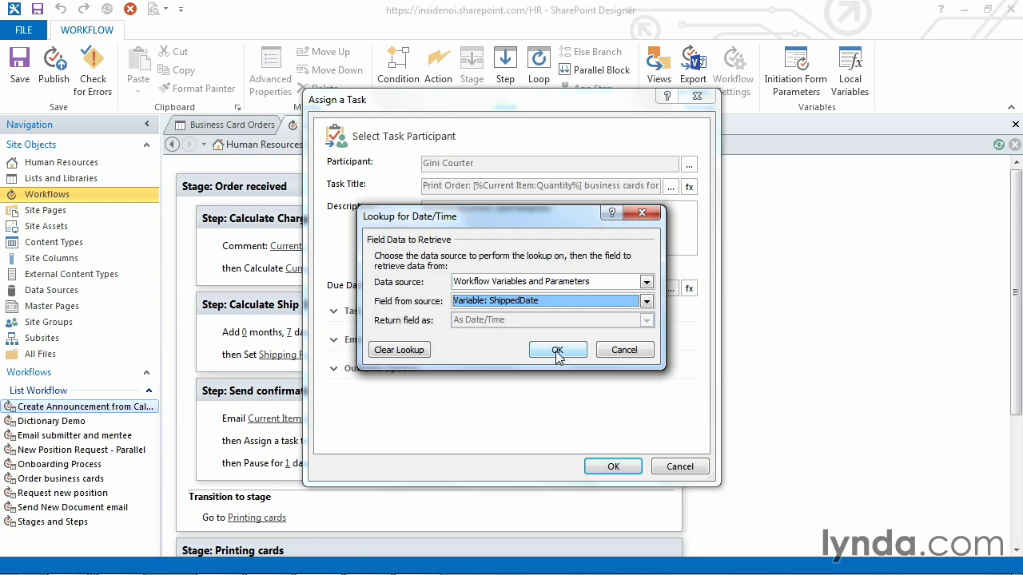
pyautogui.click(557, 352)
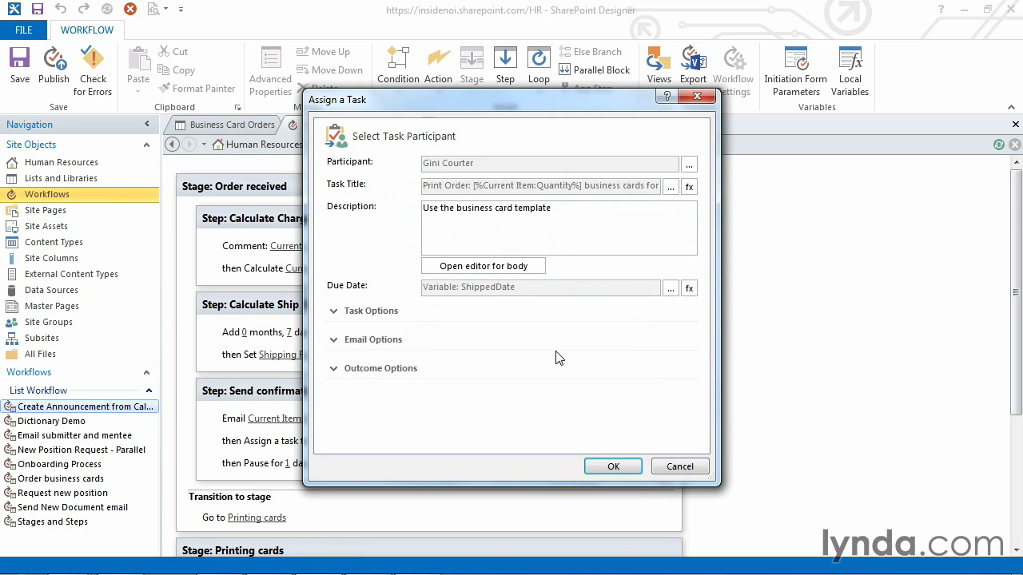
# Step: Expand the Email Options and open the Task Creation email in the editor
pyautogui.click(336, 312)
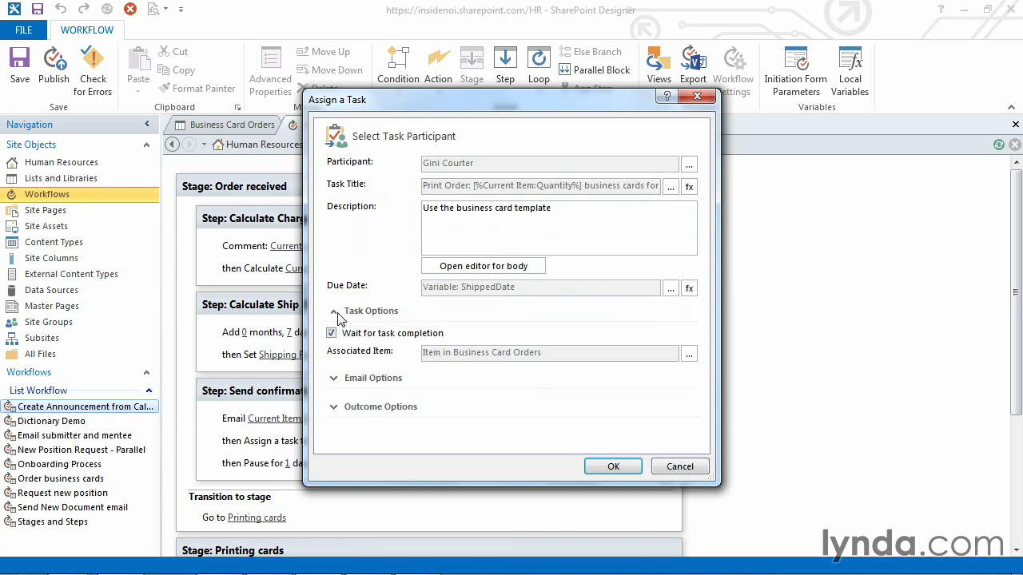
pyautogui.click(337, 313)
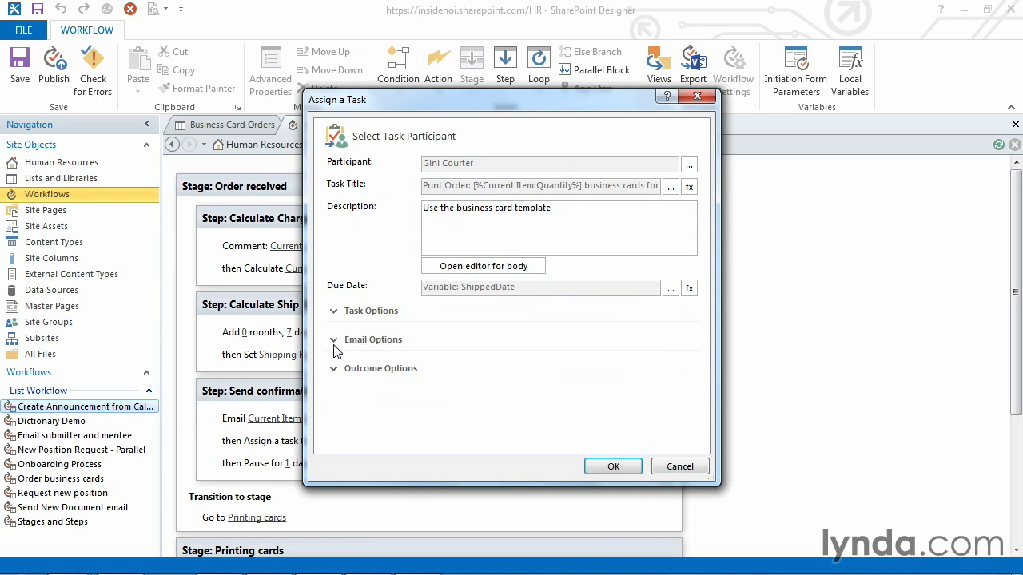
pyautogui.click(334, 342)
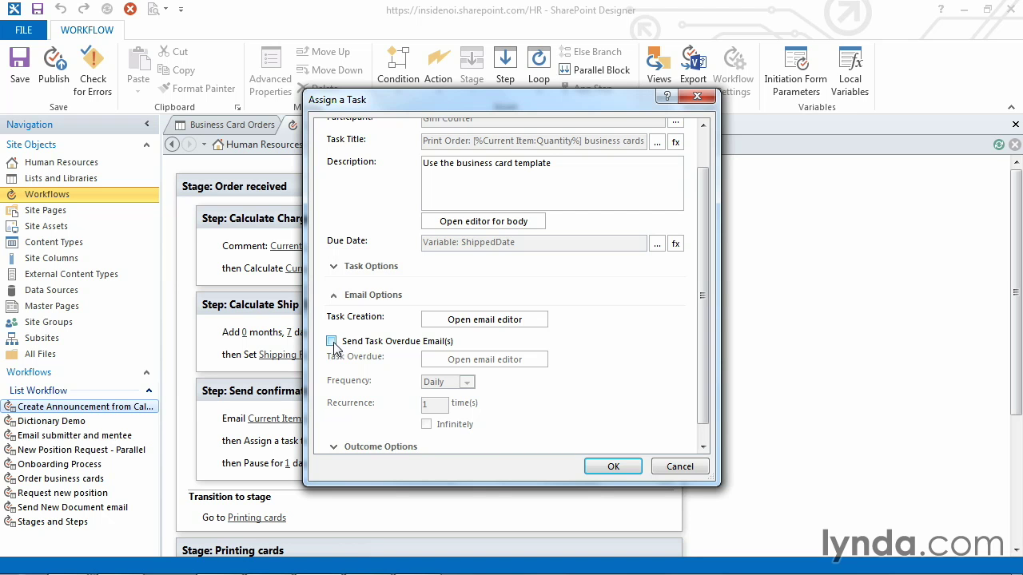
pyautogui.click(520, 321)
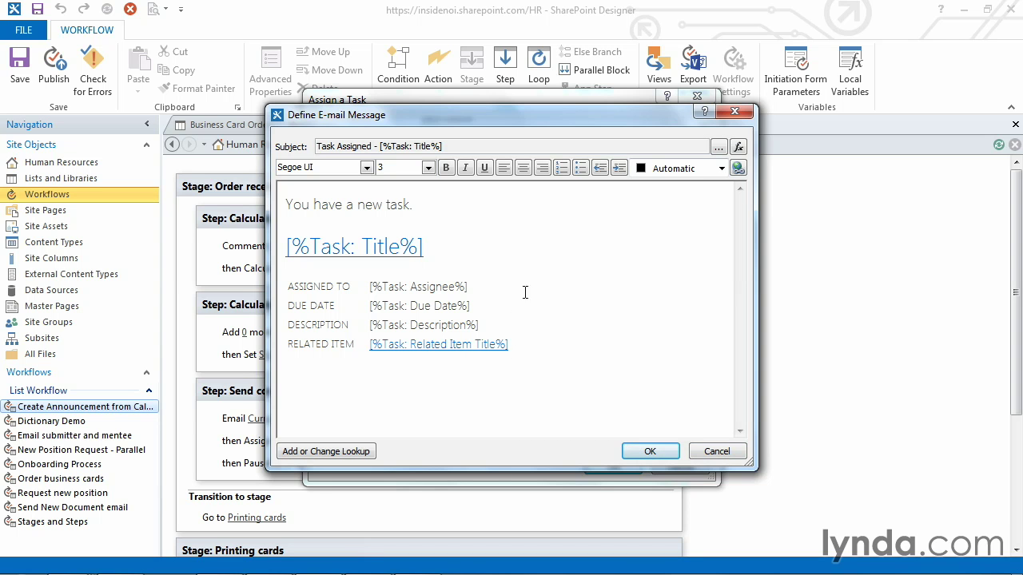
# Step: Close the Task Creation email message without making changes
pyautogui.click(715, 453)
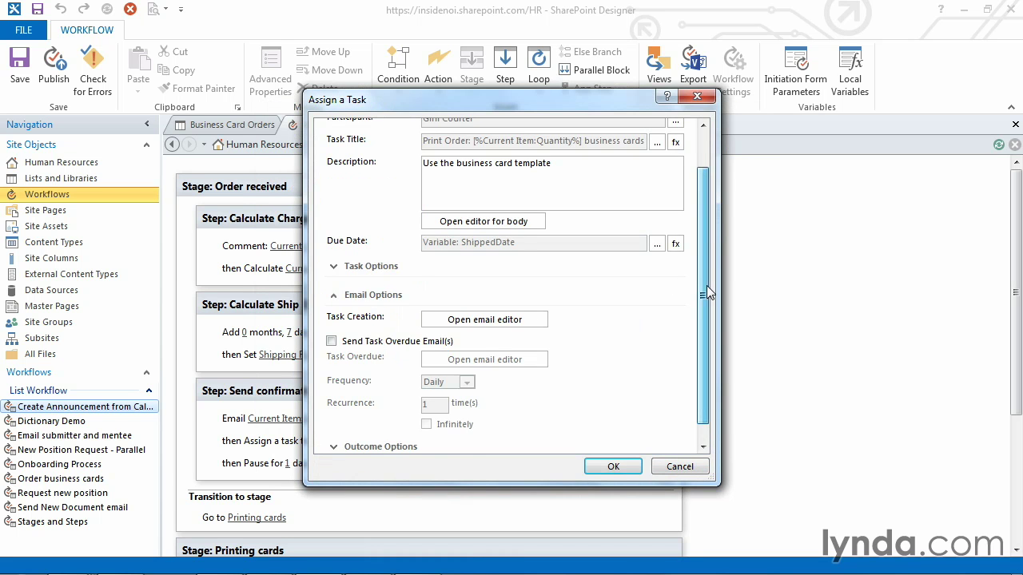
pyautogui.moveTo(707, 293); pyautogui.dragTo(708, 226)
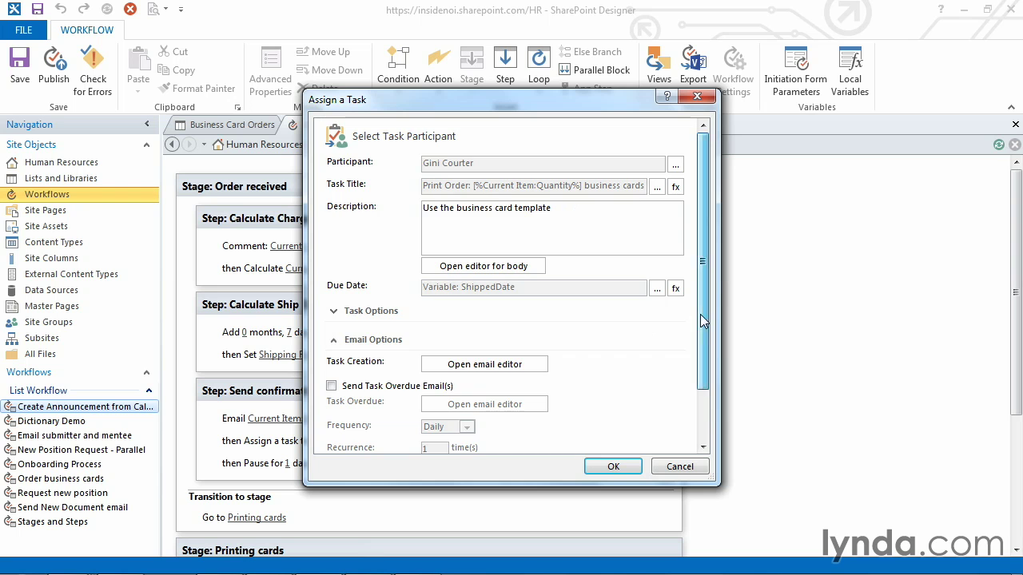
pyautogui.moveTo(701, 314); pyautogui.dragTo(698, 378)
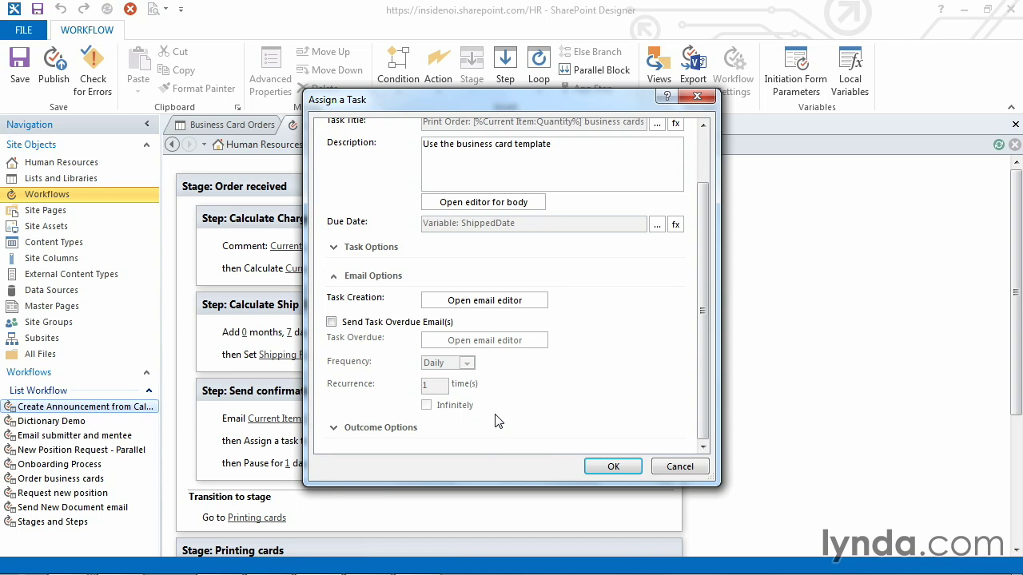
# Step: Try the overdue reminder options (Daily, Infinitely), then leave overdue task emails unchecked
pyautogui.click(331, 322)
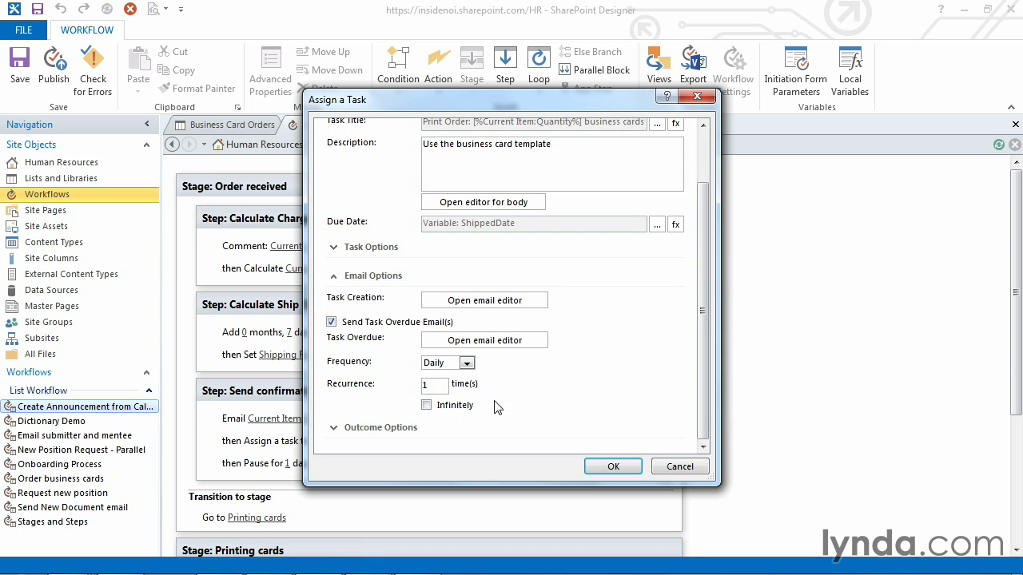
pyautogui.click(469, 364)
pyautogui.click(471, 363)
pyautogui.click(430, 385)
pyautogui.click(427, 406)
pyautogui.click(427, 405)
pyautogui.click(332, 323)
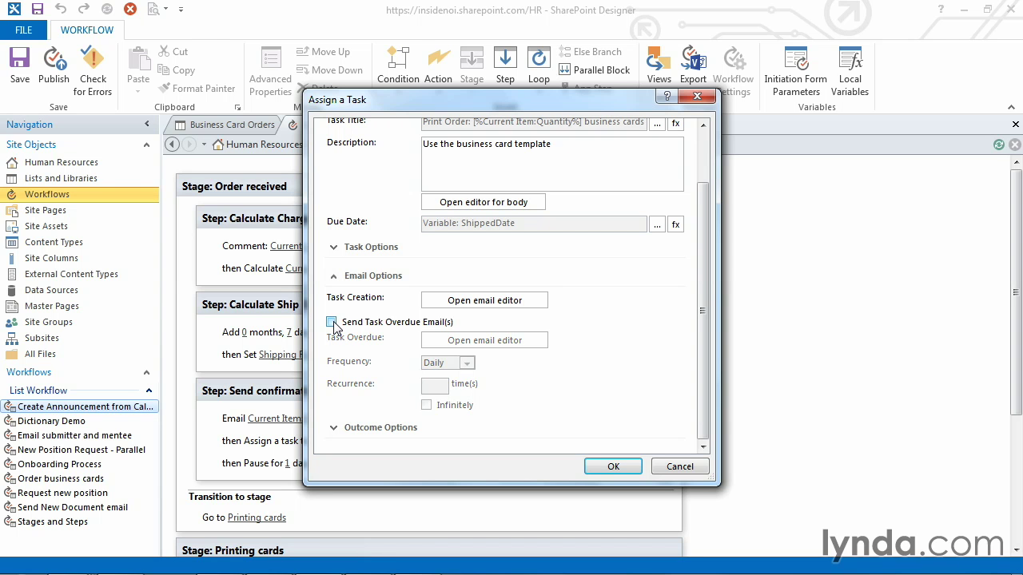
pyautogui.click(332, 276)
pyautogui.click(334, 370)
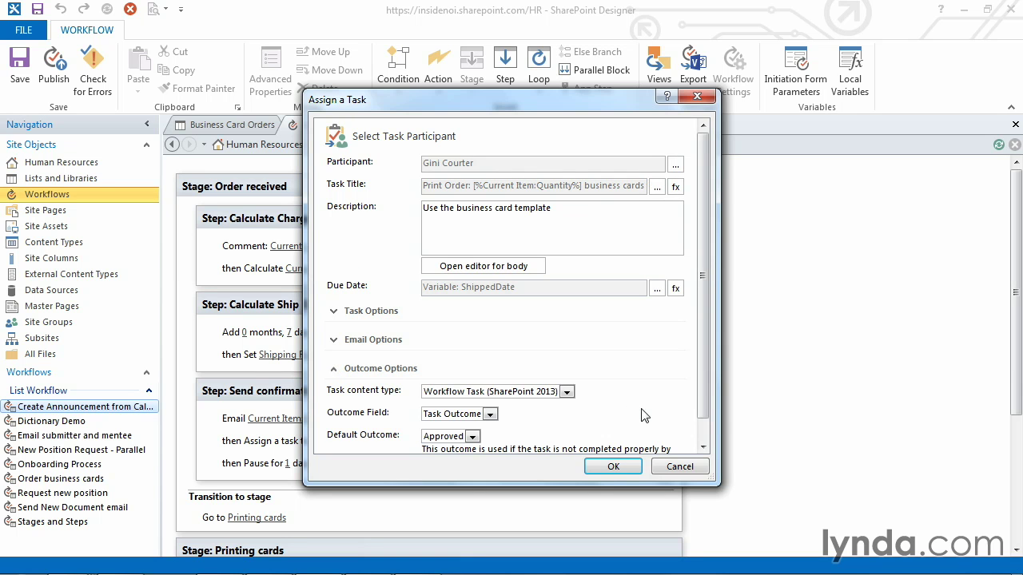
pyautogui.moveTo(702, 379); pyautogui.dragTo(706, 430)
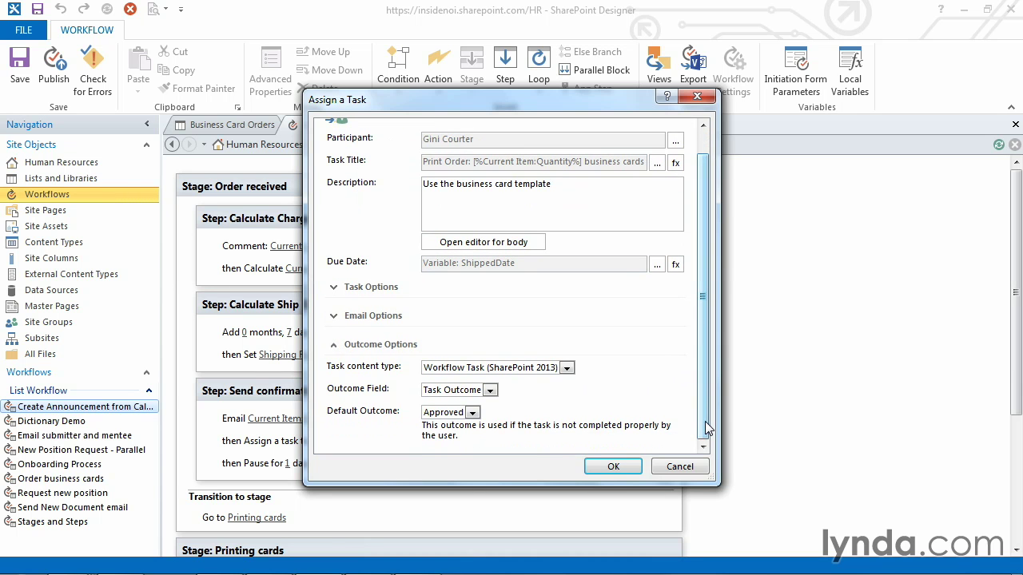
pyautogui.click(569, 370)
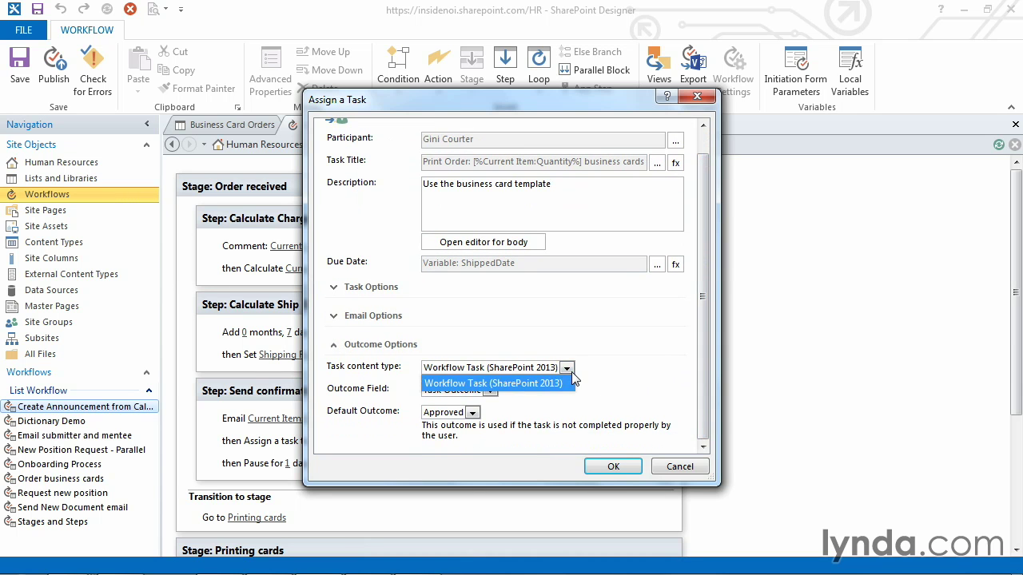
pyautogui.click(569, 370)
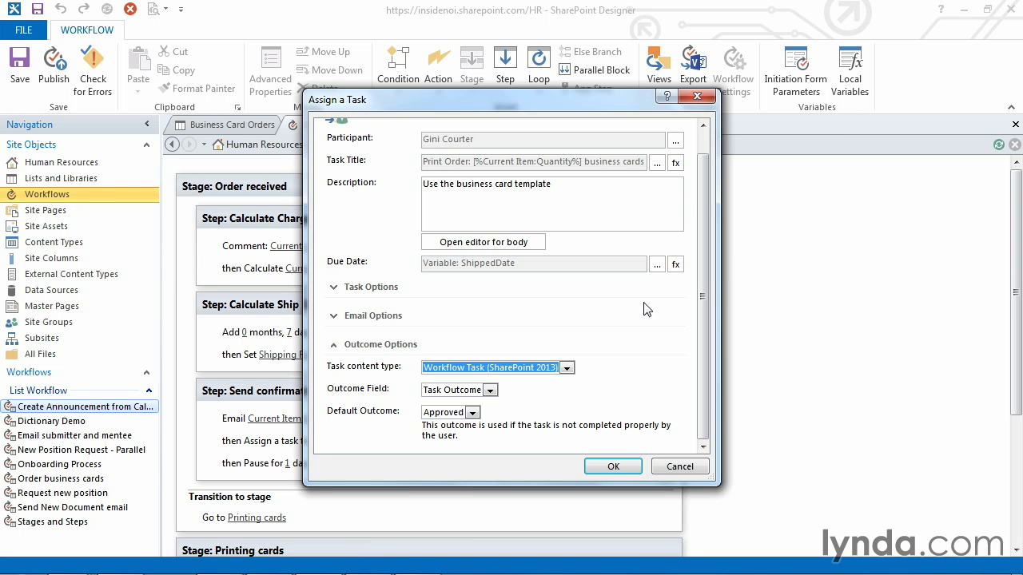
pyautogui.click(474, 413)
pyautogui.click(476, 415)
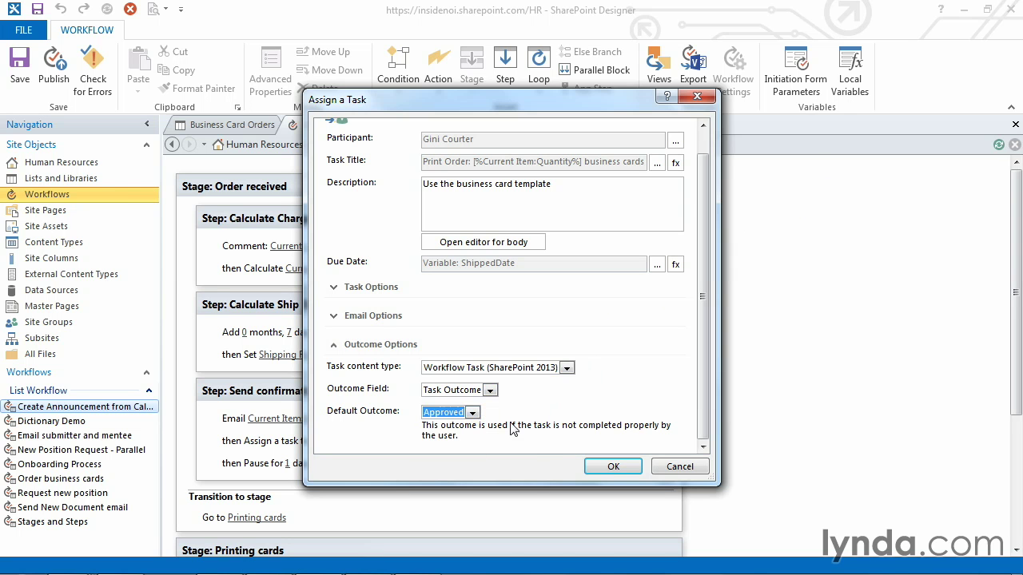
pyautogui.click(473, 414)
pyautogui.click(474, 416)
pyautogui.click(340, 351)
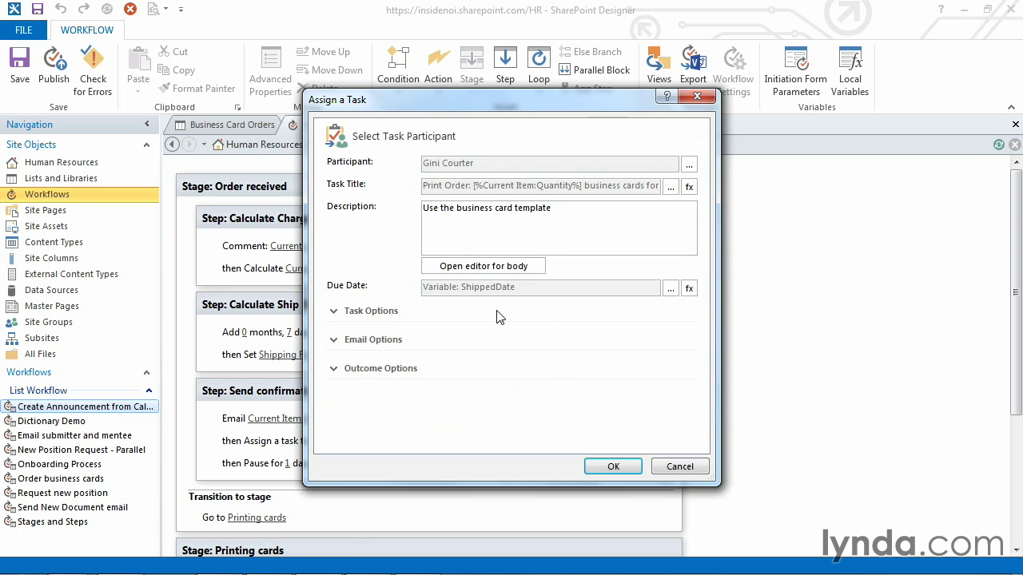
# Step: Apply the task settings, pass the error check, publish, and return to Business Card Orders settings
pyautogui.click(607, 468)
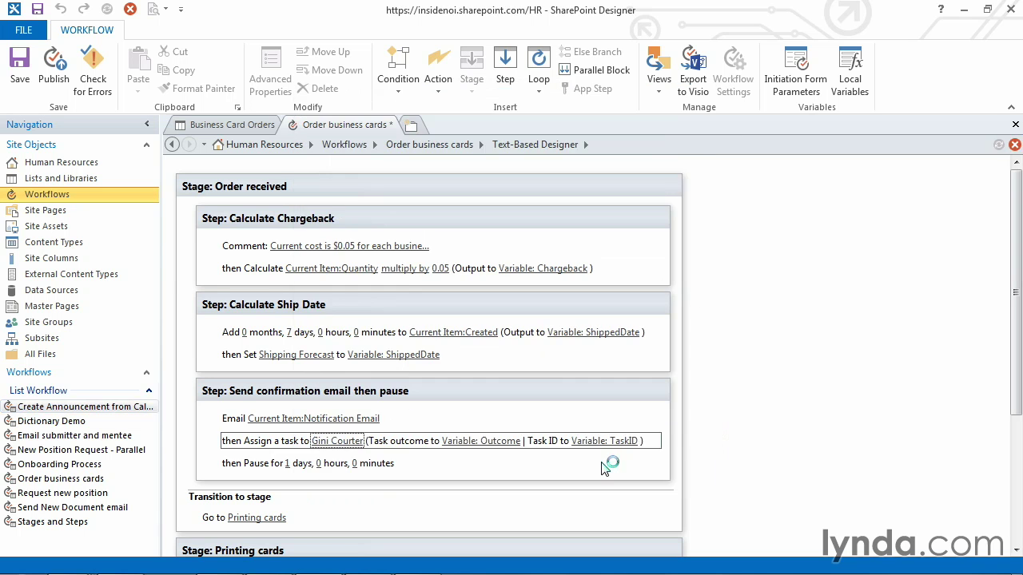
pyautogui.click(97, 82)
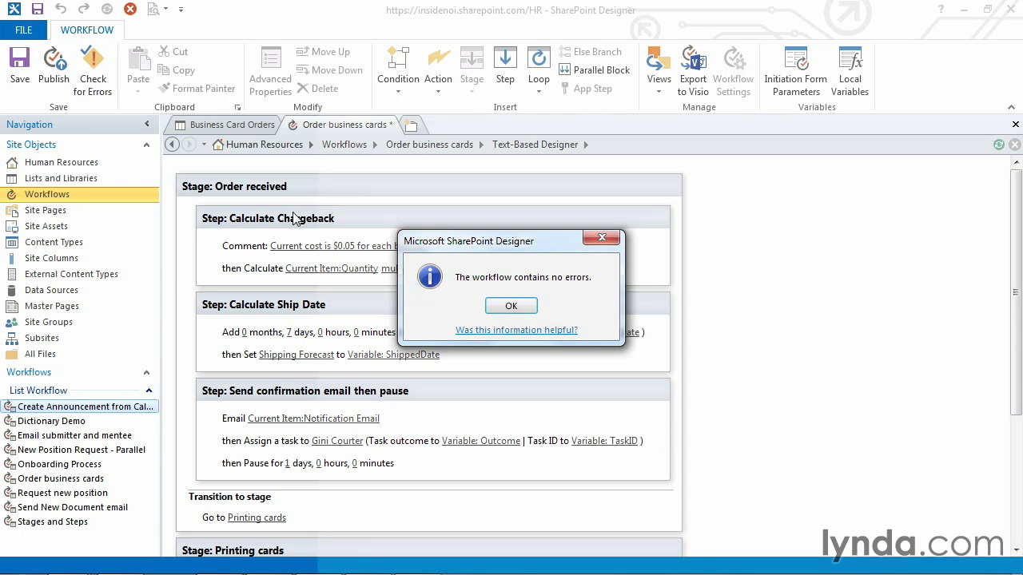
pyautogui.click(495, 309)
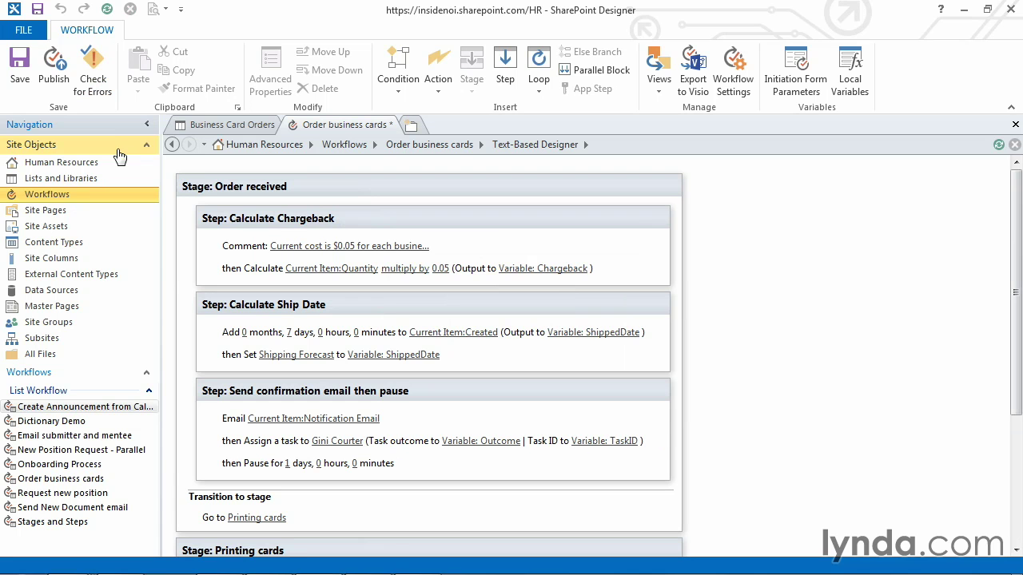
pyautogui.click(50, 89)
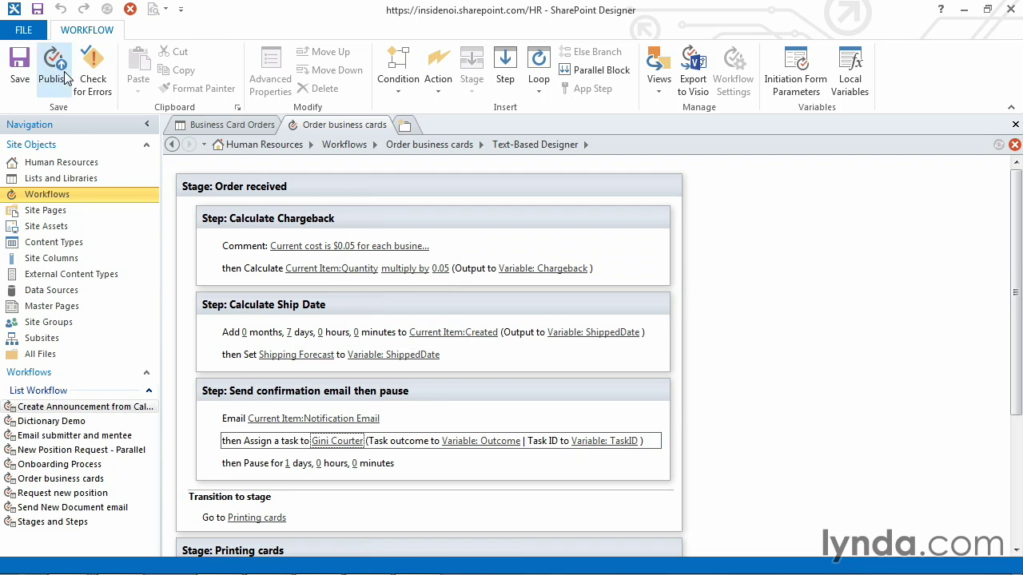
pyautogui.click(221, 128)
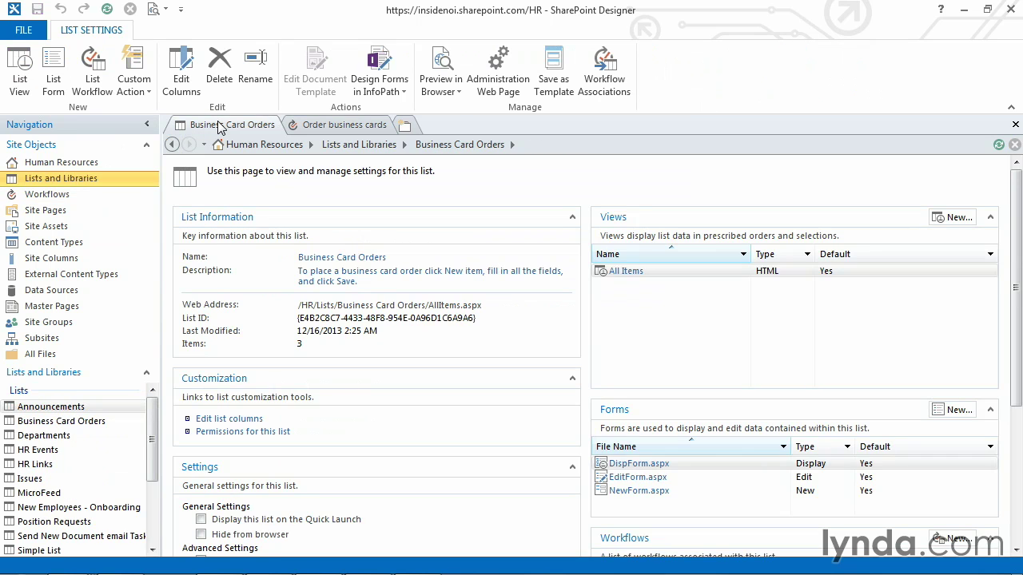
# Step: Start a new business card order with the requester's e-mail and quantity 1500
pyautogui.click(441, 63)
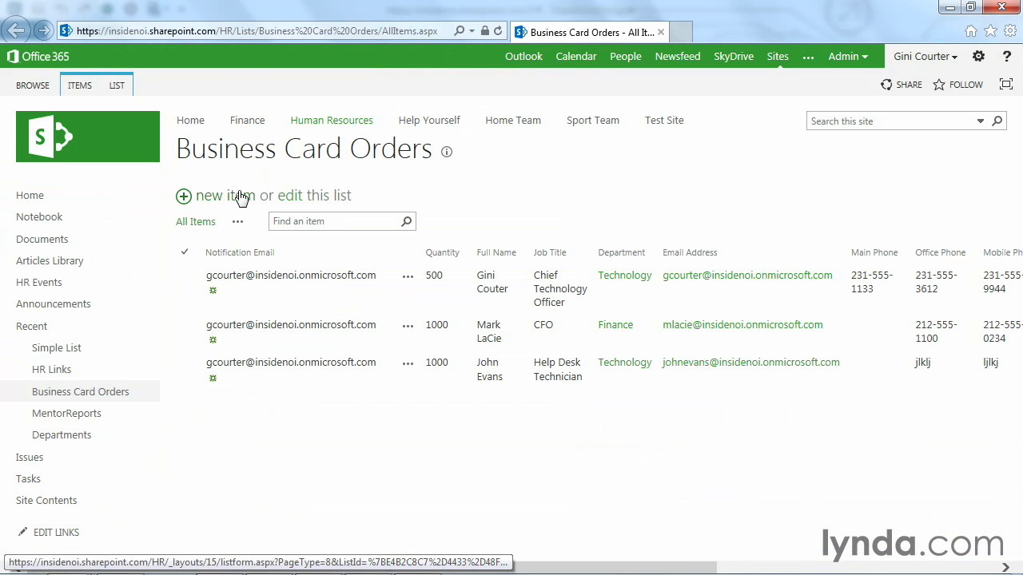
pyautogui.click(232, 199)
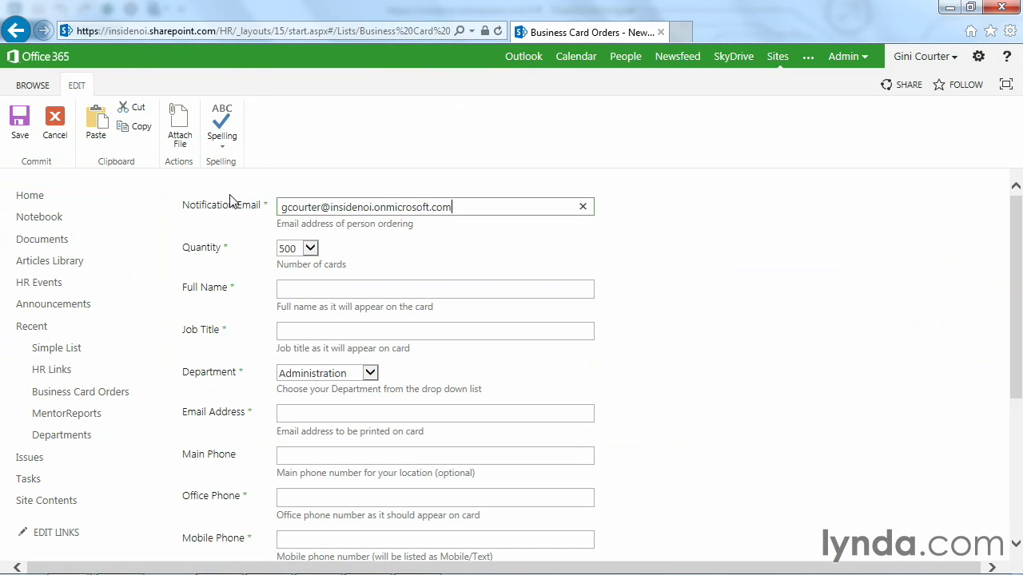
pyautogui.press('Tab')
pyautogui.press('Down')
pyautogui.press('Down')
pyautogui.press('Tab')
# Step: Enter the person's full name, job title 'Trainer', and department Human Resources
pyautogui.press('Tab')
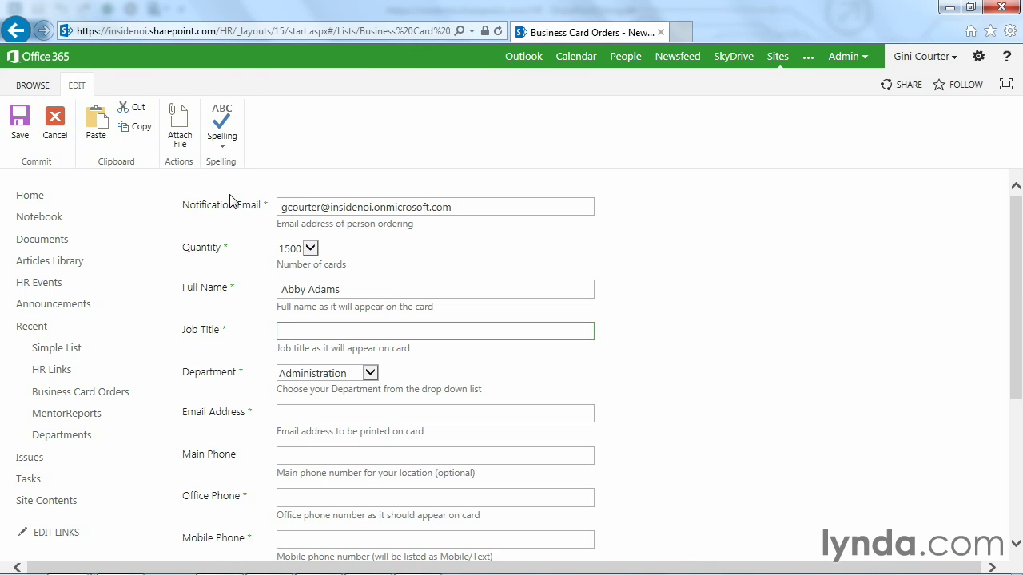
pyautogui.write('Trainer')
pyautogui.press('Tab')
pyautogui.press('t')
pyautogui.press('Tab')
pyautogui.hotkey('shift', 'Tab')
pyautogui.press('h')
pyautogui.press('Tab')
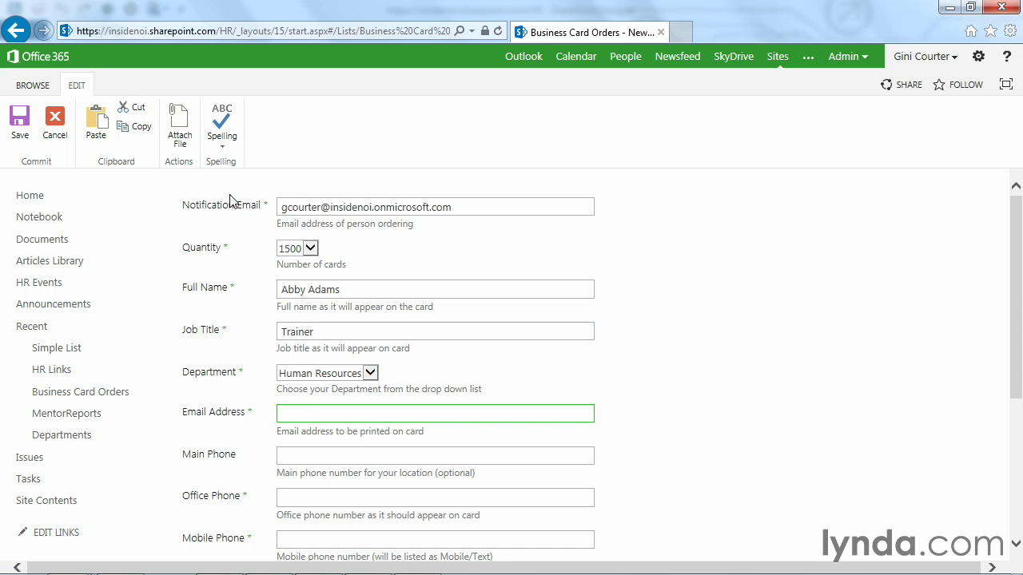
# Step: Fill in the order's e-mail address, office phone and mobile phone fields
pyautogui.press('Tab')
pyautogui.press('Tab')
pyautogui.write('office phone')
pyautogui.press('Tab')
pyautogui.write('mobile ')
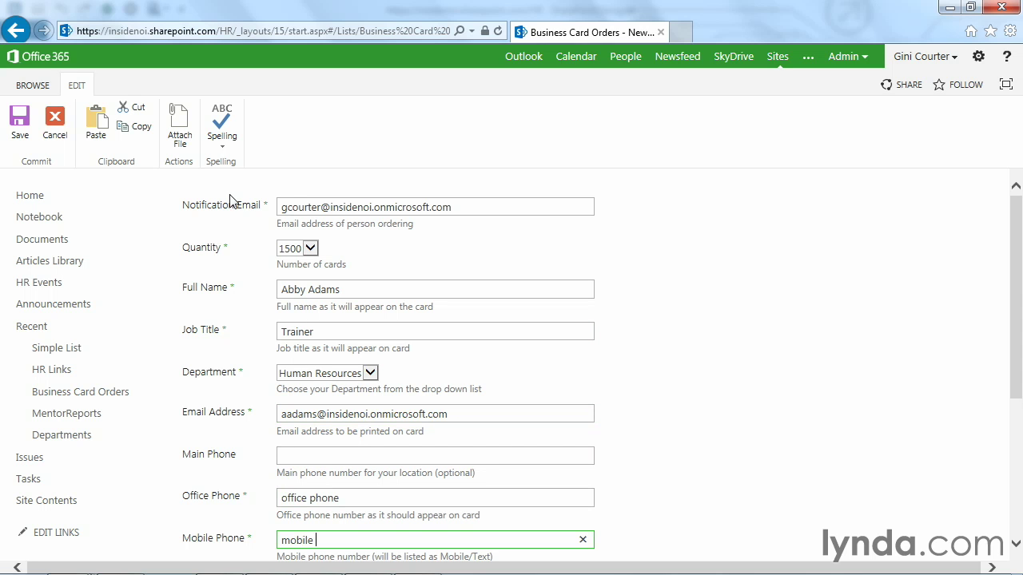
pyautogui.write('phone')
pyautogui.press('Tab')
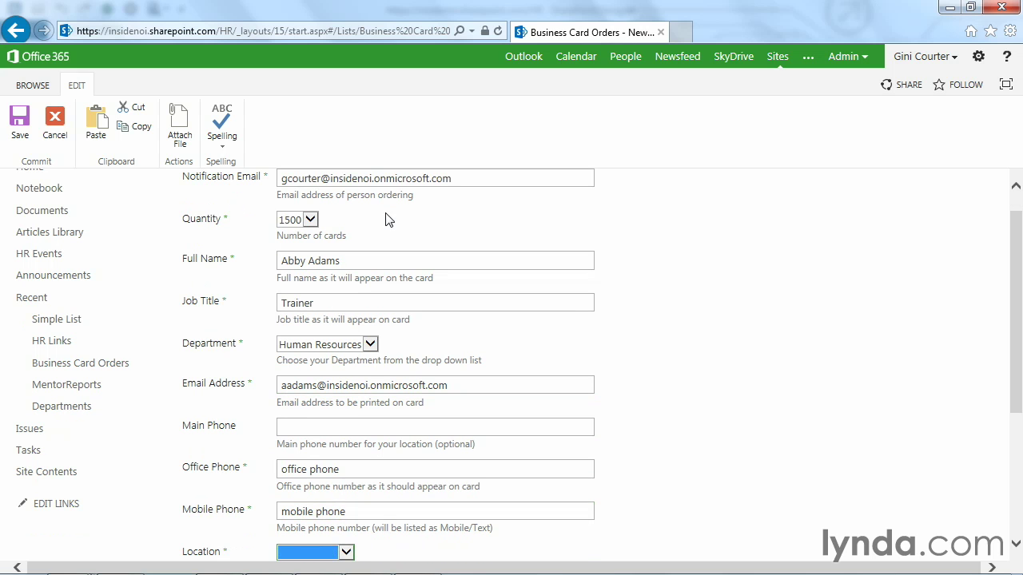
# Step: Set the office location to Seattle and reload the Business Card Orders list
pyautogui.click(1017, 406)
pyautogui.moveTo(1018, 406); pyautogui.dragTo(1018, 430)
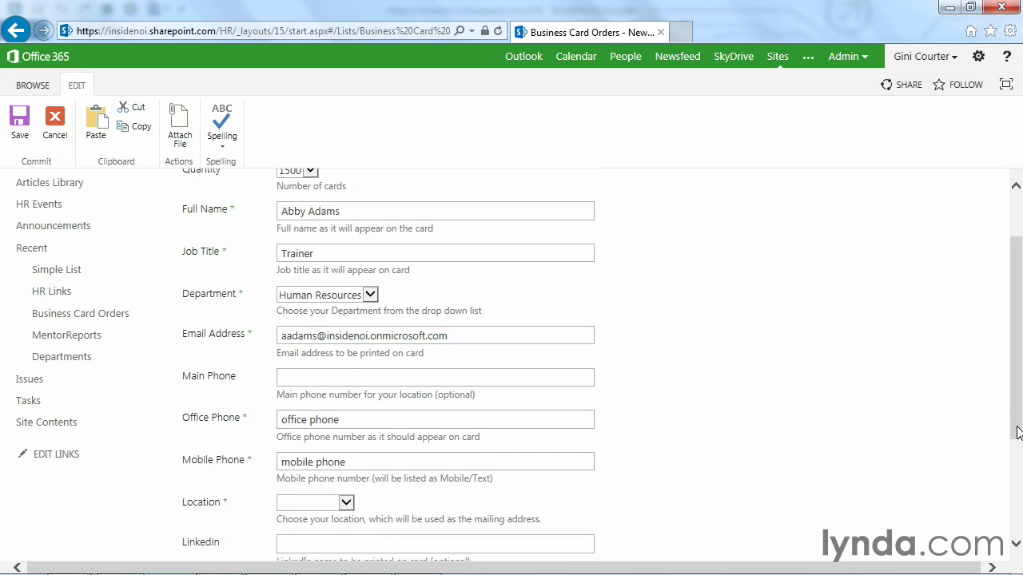
pyautogui.click(349, 502)
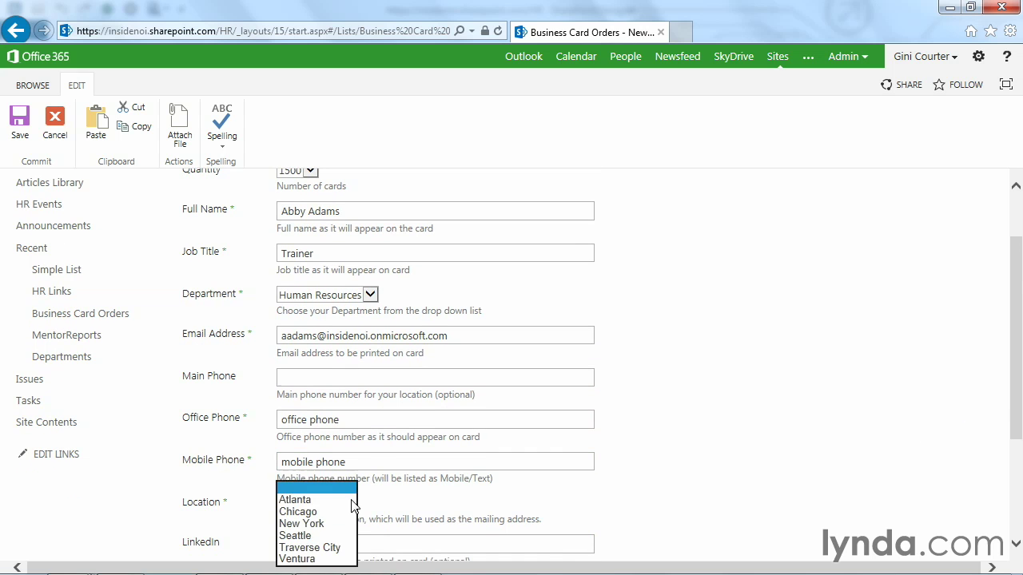
pyautogui.click(317, 535)
pyautogui.scroll(-3, 983, 462)
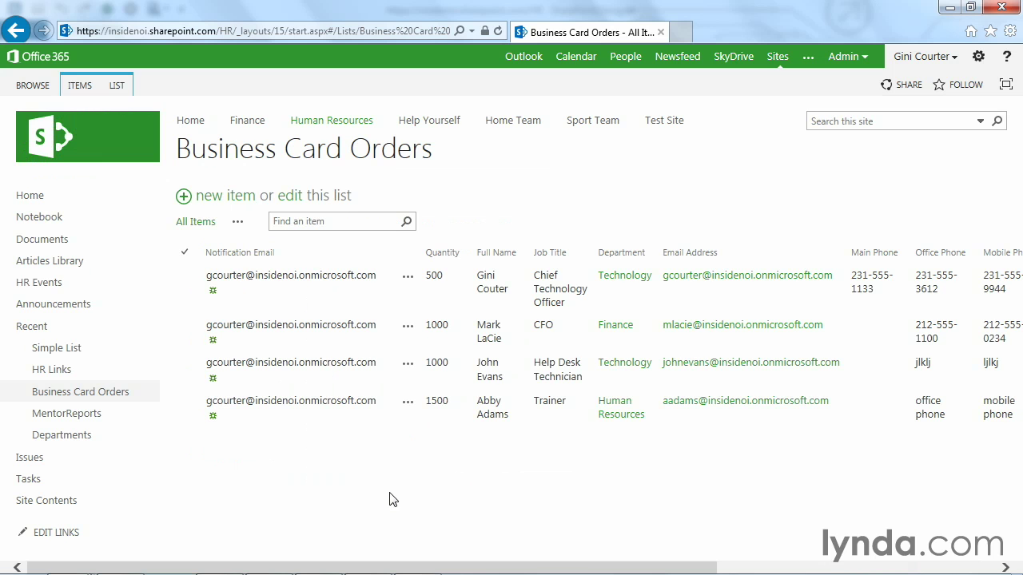
pyautogui.moveTo(469, 567)
pyautogui.mouseDown()
pyautogui.moveTo(755, 567)
pyautogui.moveTo(461, 550)
pyautogui.mouseUp()
pyautogui.click(497, 32)
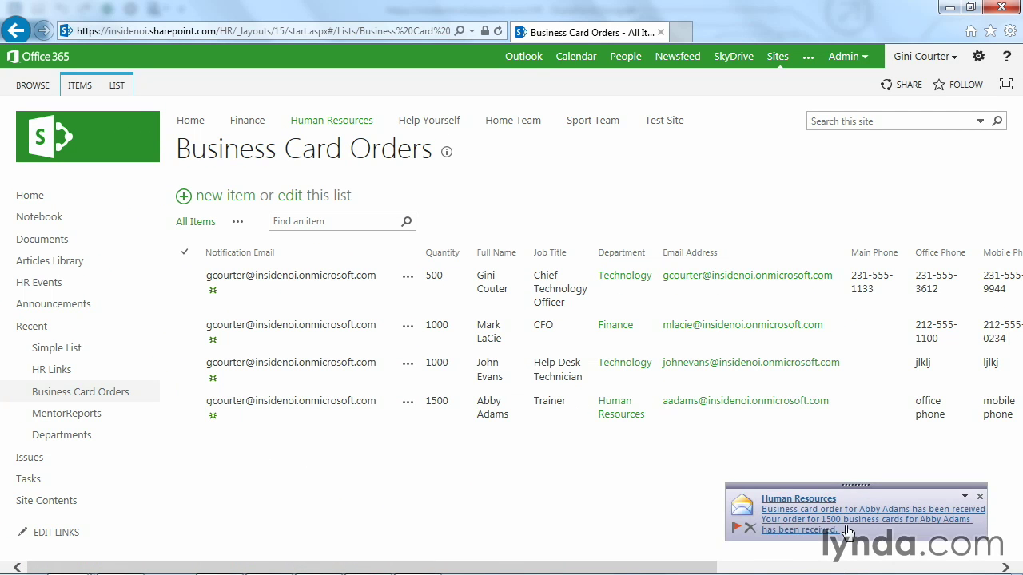
# Step: Read the order-received and task-assigned emails, view the Print Order task online, then close it
pyautogui.click(847, 532)
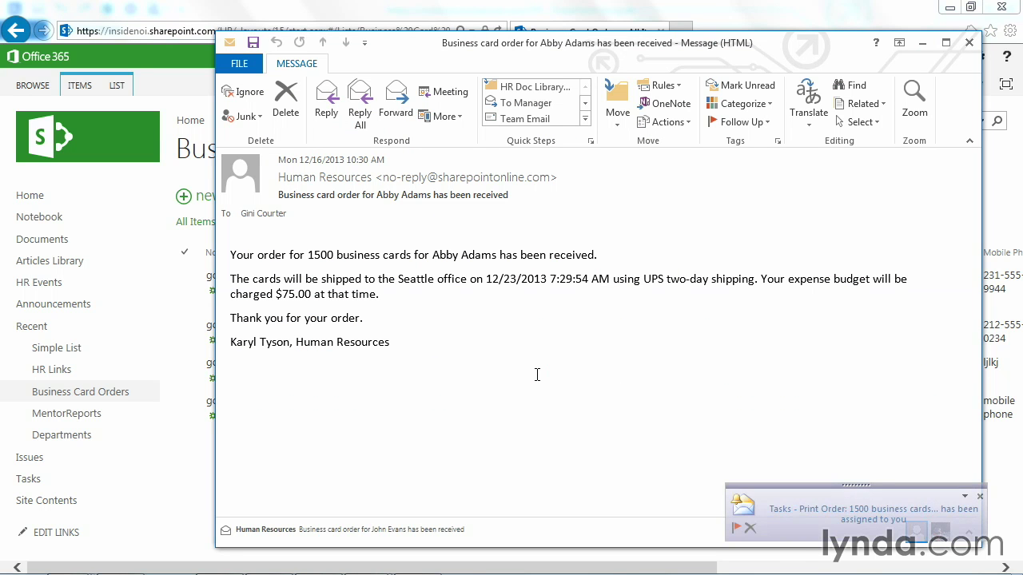
pyautogui.click(802, 515)
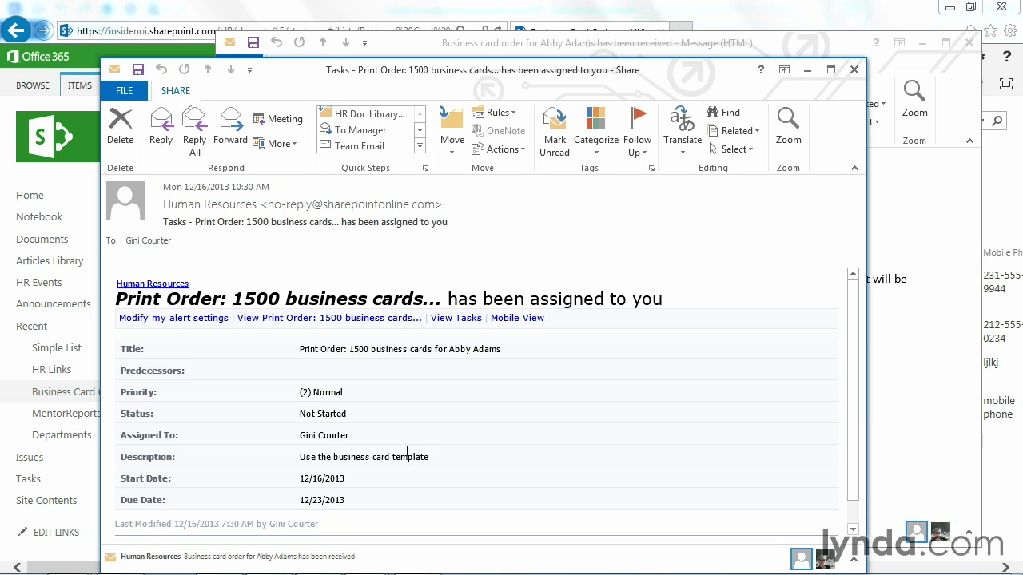
pyautogui.click(382, 319)
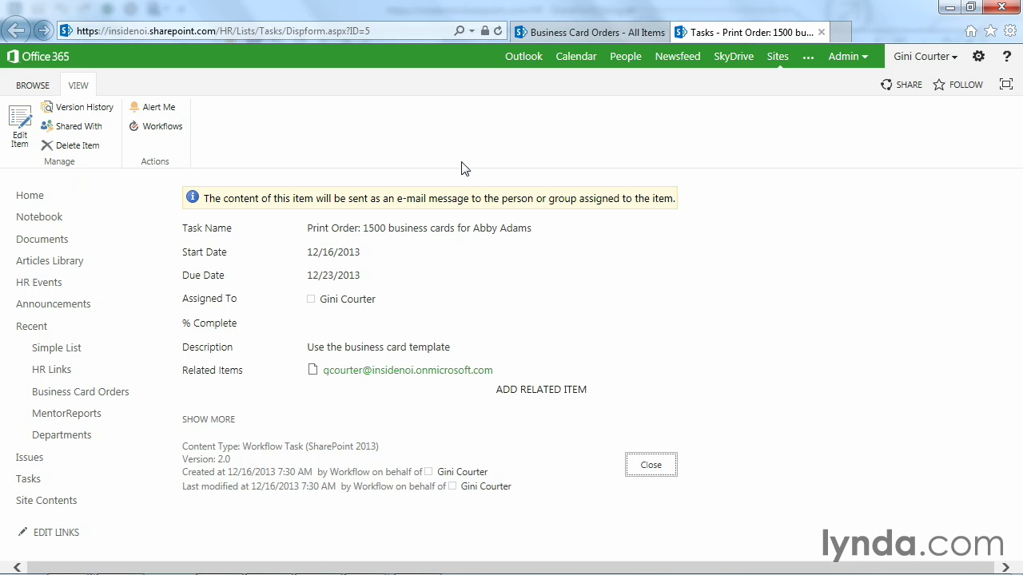
pyautogui.click(824, 32)
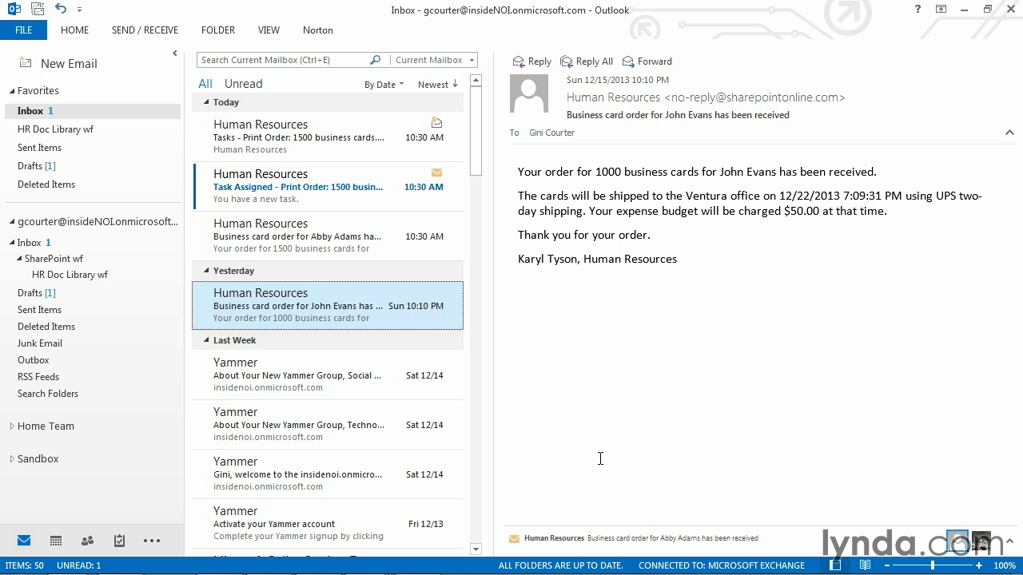
# Step: Open the Task Assigned email and follow its 'Print Order: 1500 business cards' task link
pyautogui.click(350, 191)
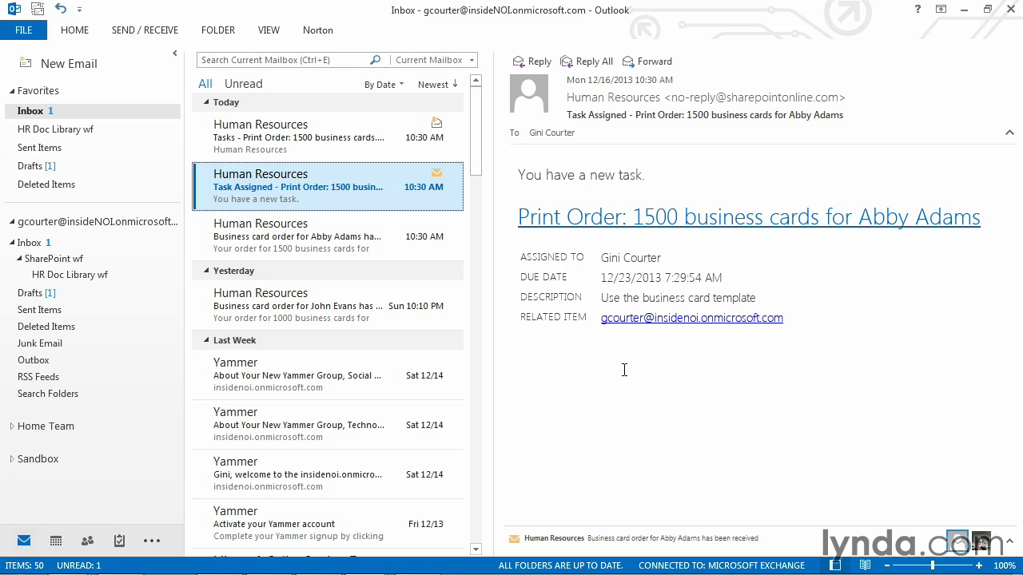
pyautogui.click(622, 226)
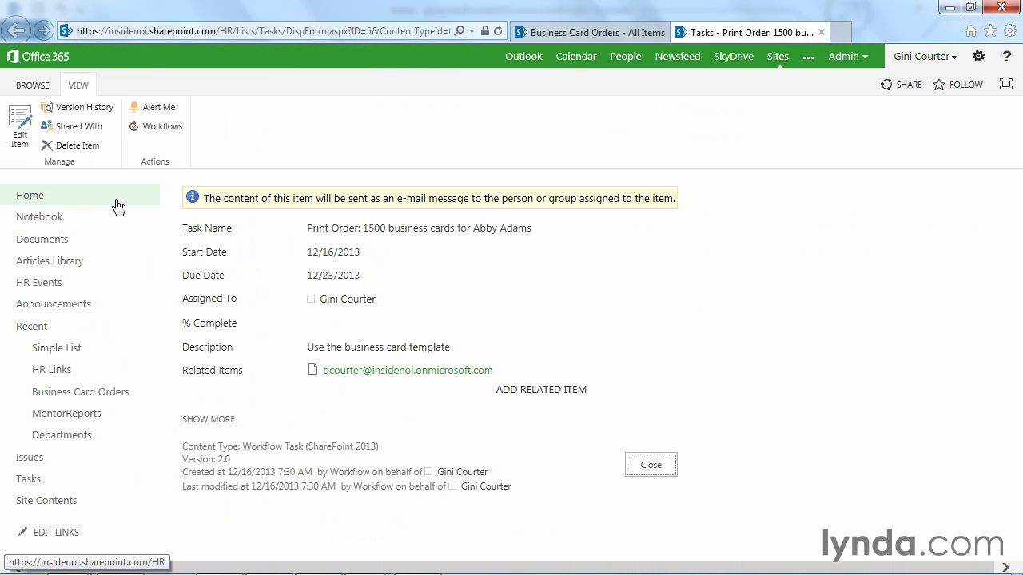
# Step: Edit the print-order task, set % Complete to 100, and save it
pyautogui.click(20, 130)
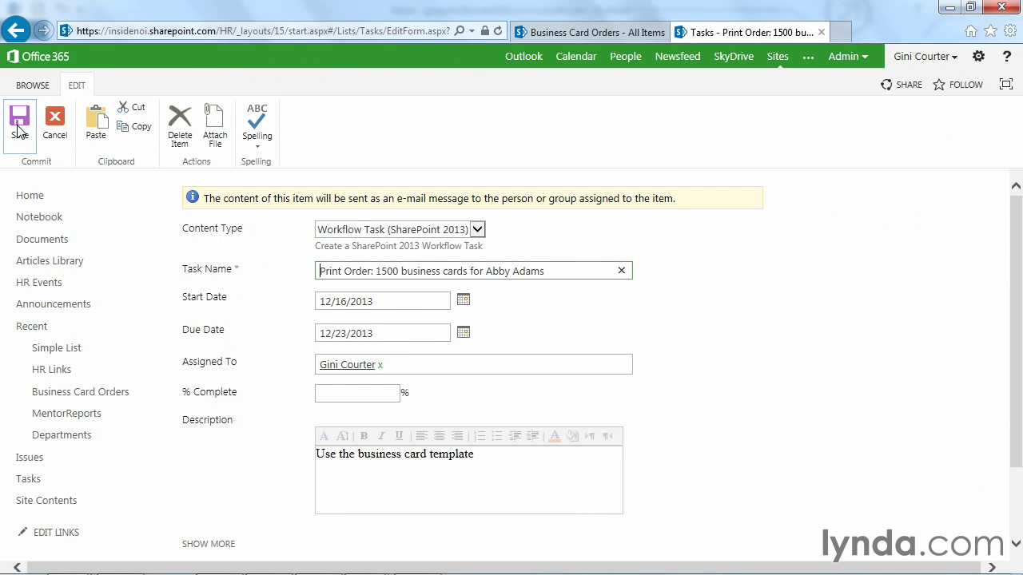
pyautogui.click(334, 398)
pyautogui.write('100')
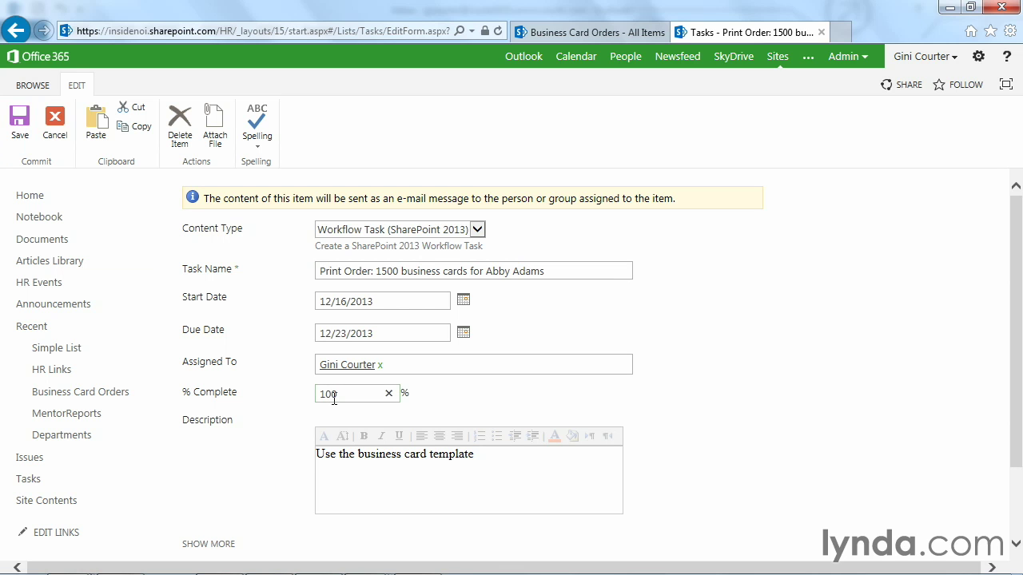
pyautogui.press('Tab')
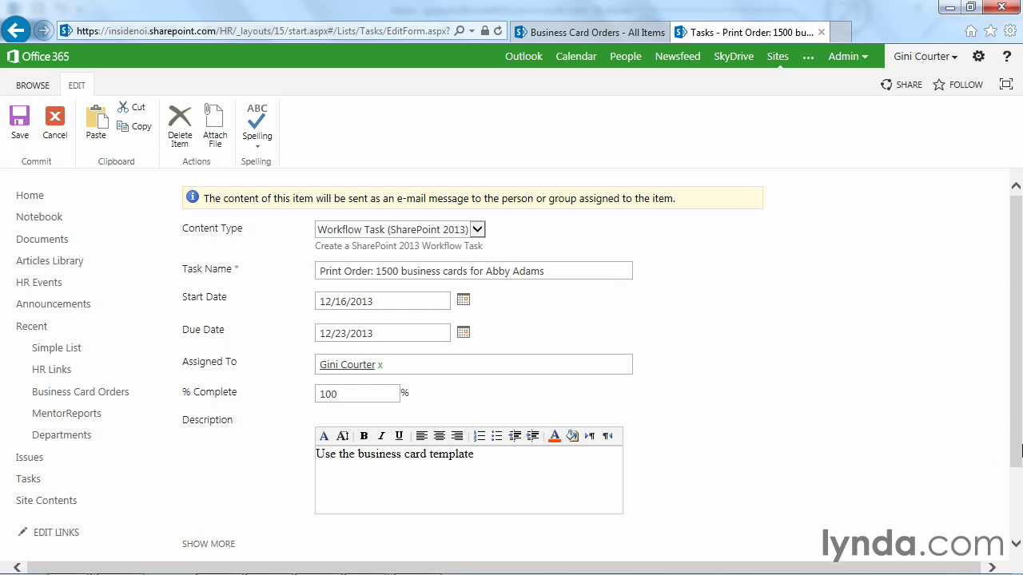
pyautogui.scroll(-2, 1015, 447)
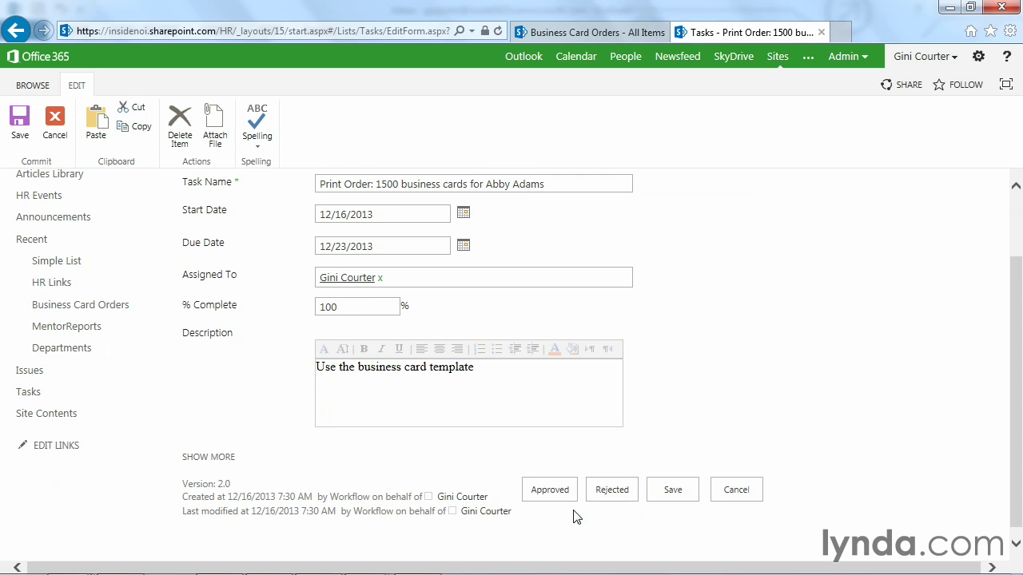
pyautogui.click(672, 491)
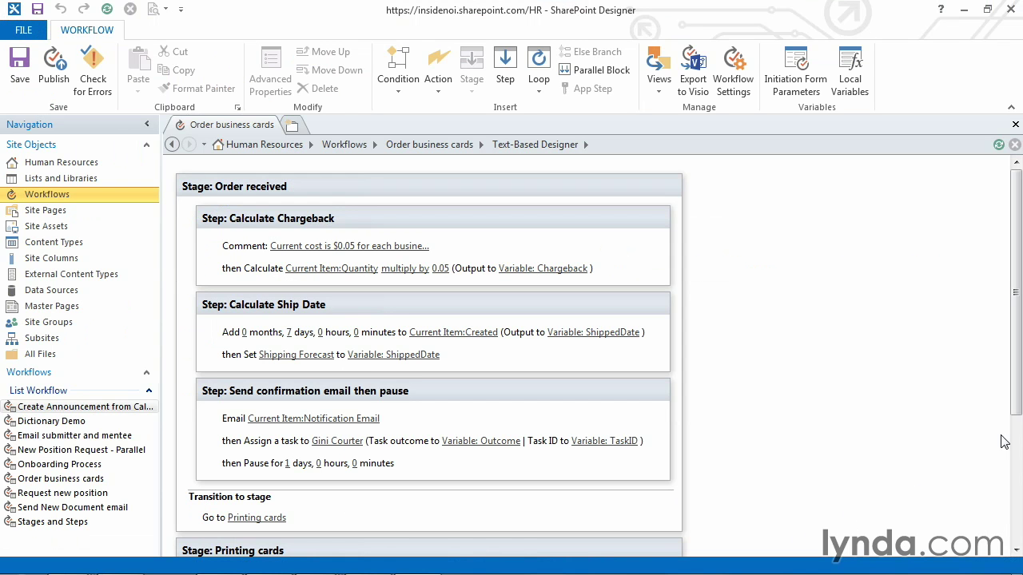
# Step: Delete the one-day Pause action from the workflow
pyautogui.scroll(-3, 1020, 389)
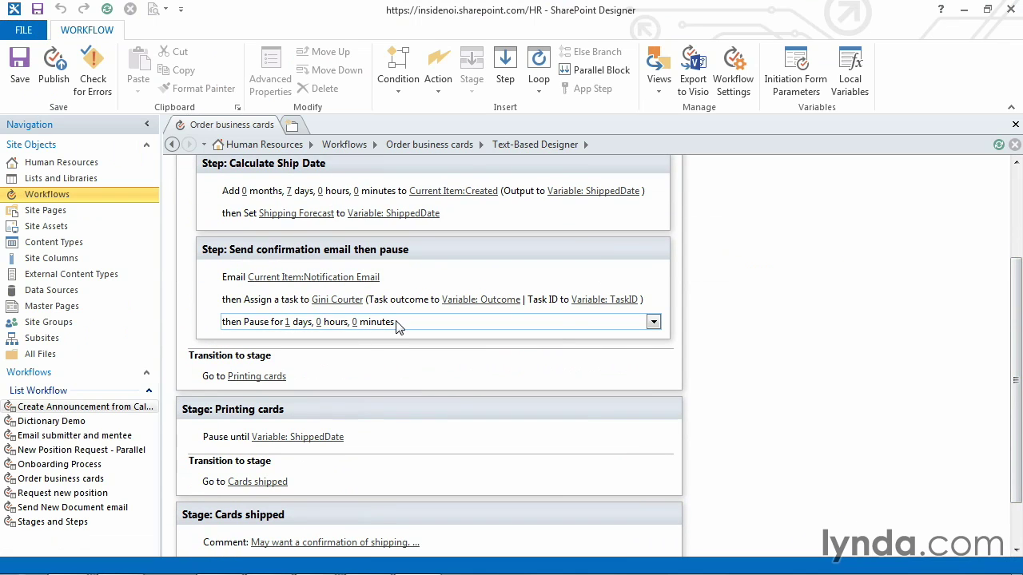
pyautogui.click(654, 323)
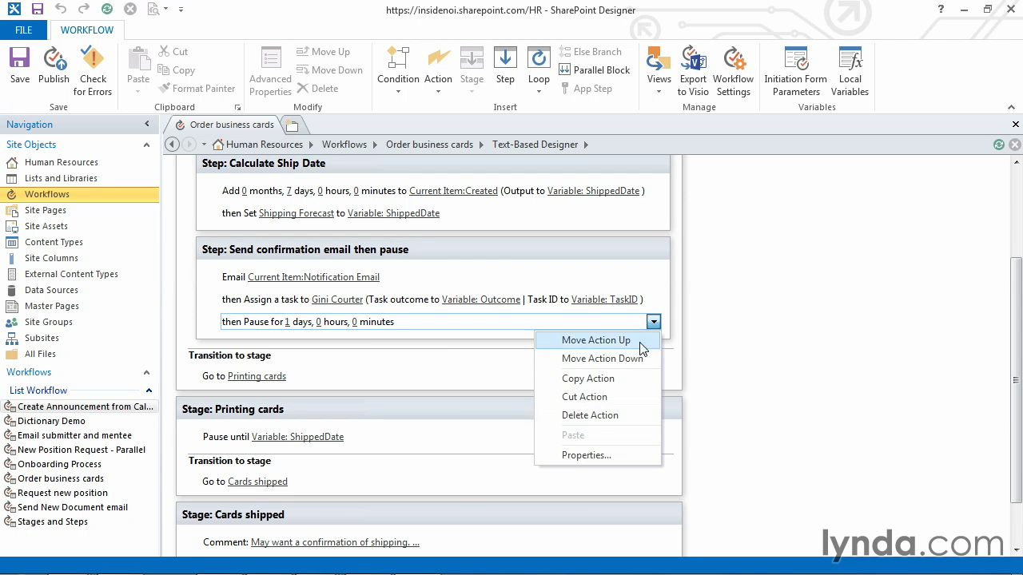
pyautogui.click(598, 416)
# Step: Move the 'Send confirmation email then pause' step down into the Printing cards stage, before 'Pause until ShippedDate'
pyautogui.scroll(-1, 1018, 406)
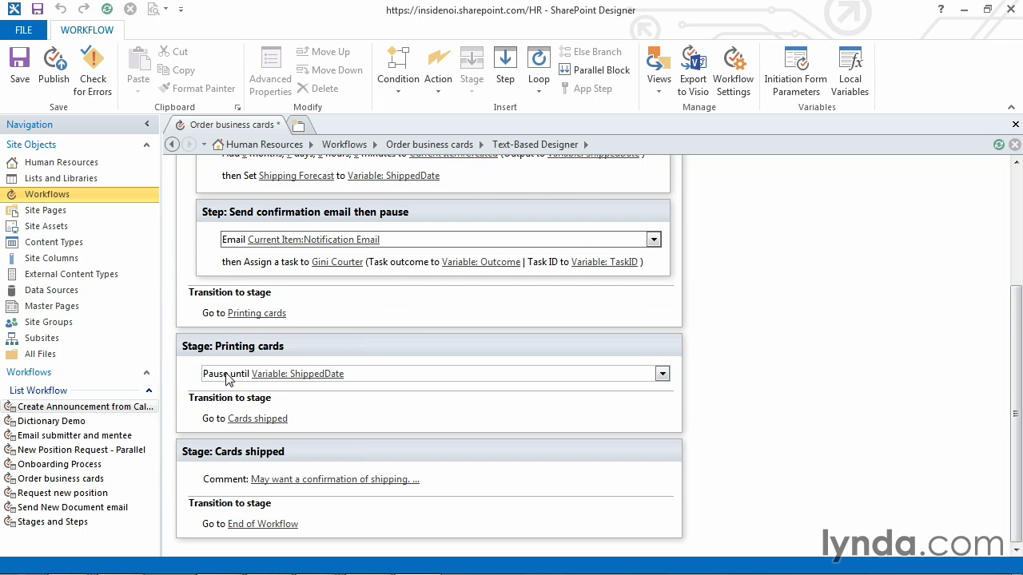
pyautogui.click(320, 415)
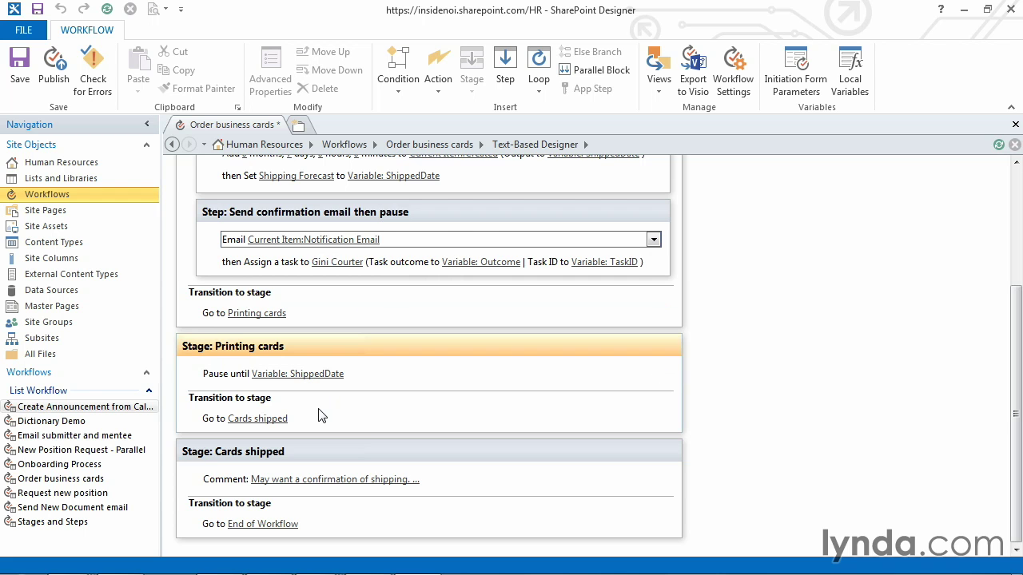
pyautogui.moveTo(1016, 426); pyautogui.dragTo(1020, 304)
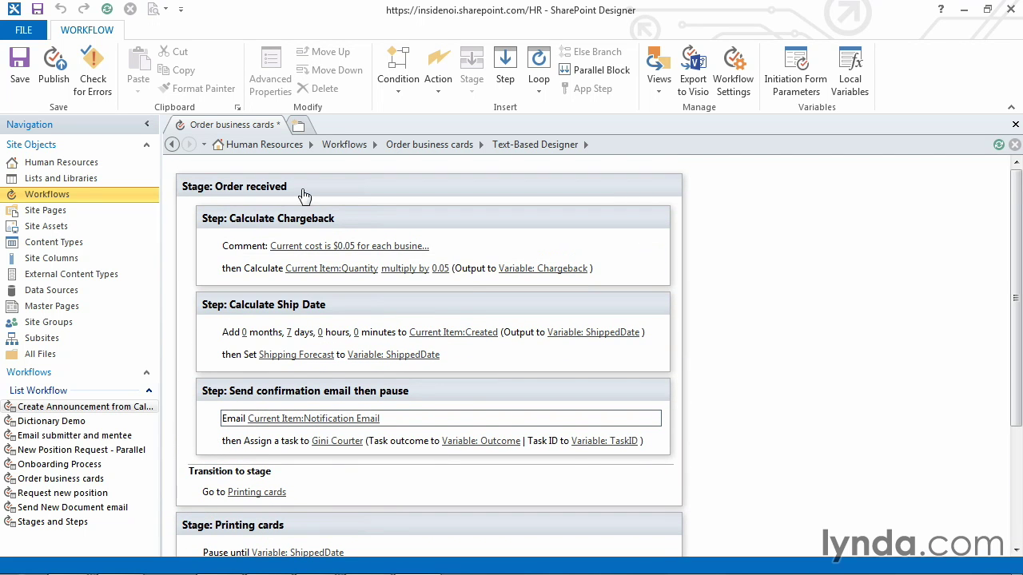
pyautogui.click(277, 377)
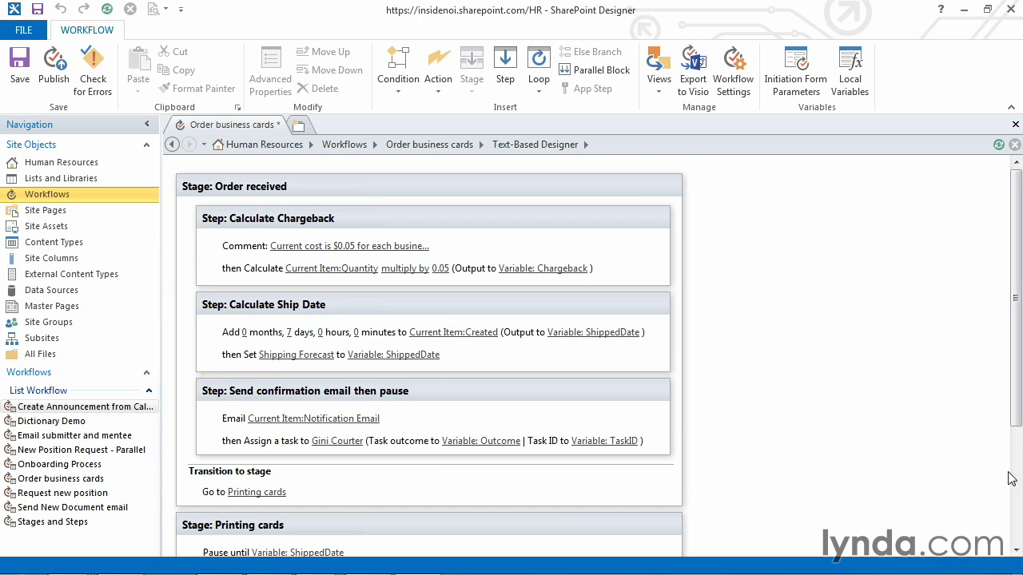
pyautogui.moveTo(1018, 419); pyautogui.dragTo(1013, 485)
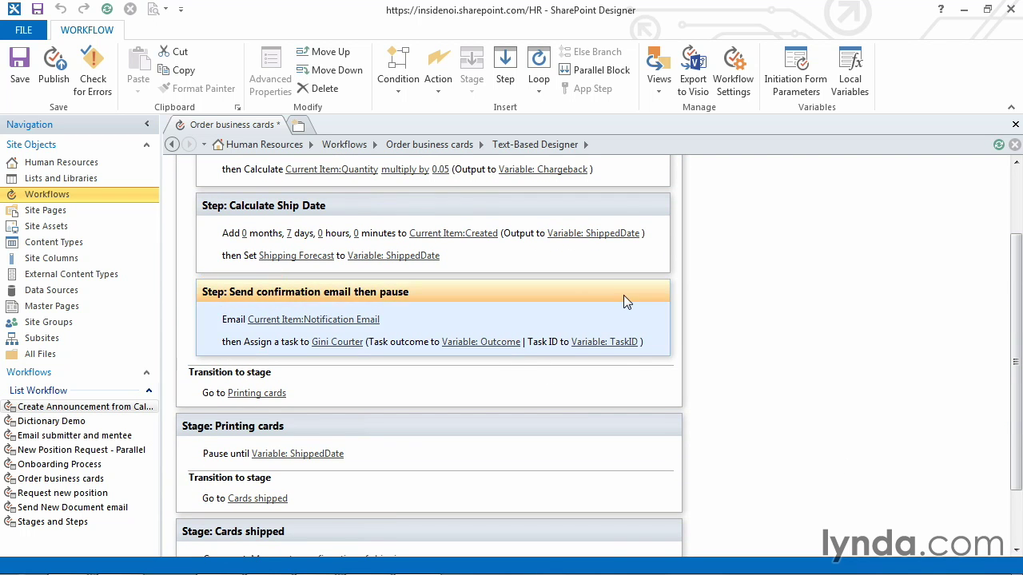
pyautogui.click(653, 342)
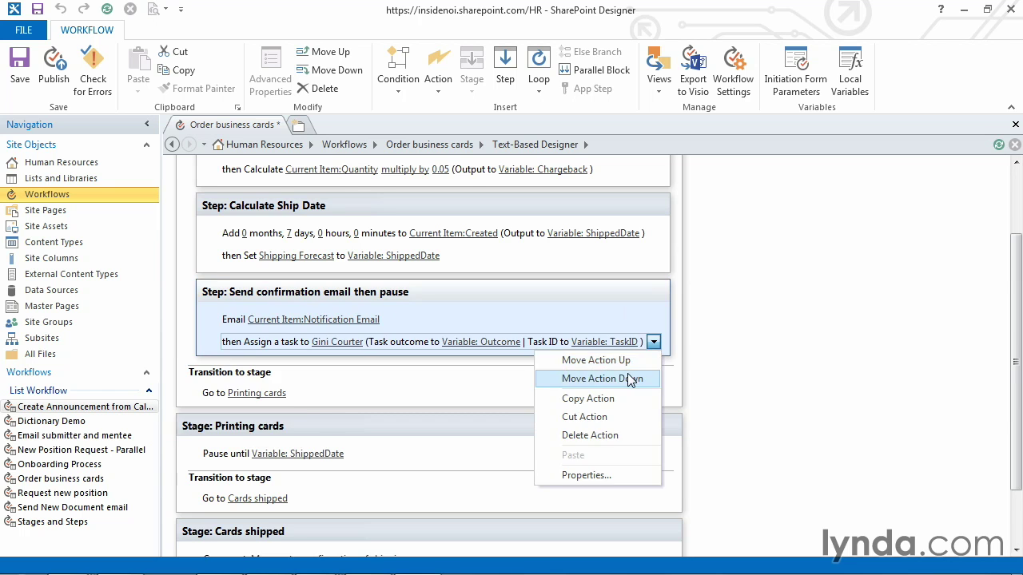
pyautogui.click(596, 379)
pyautogui.moveTo(1016, 366); pyautogui.dragTo(1016, 346)
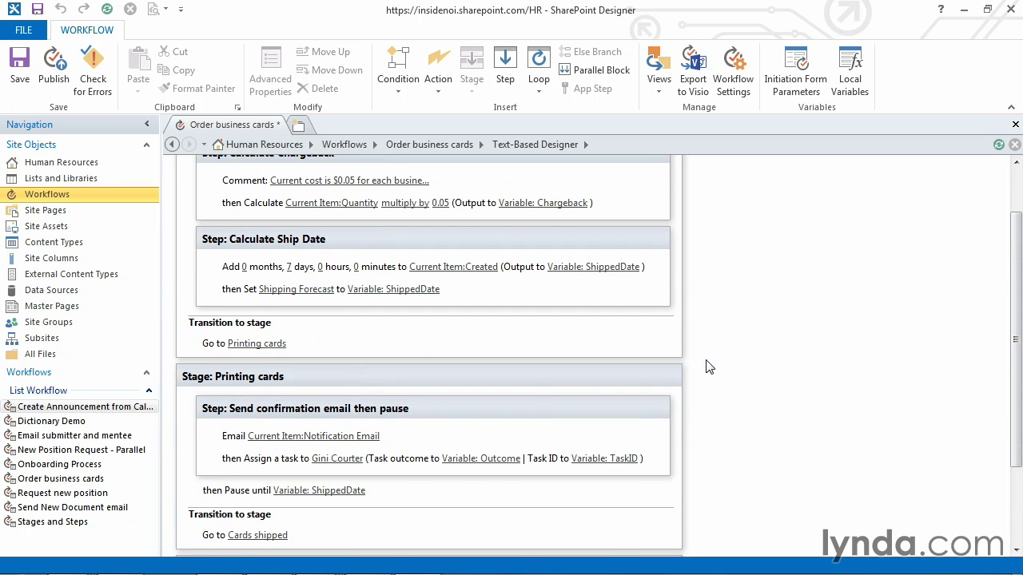
# Step: Replace 'then pause' in the step title so it reads 'Send confirmation email and assign printing task'
pyautogui.click(378, 411)
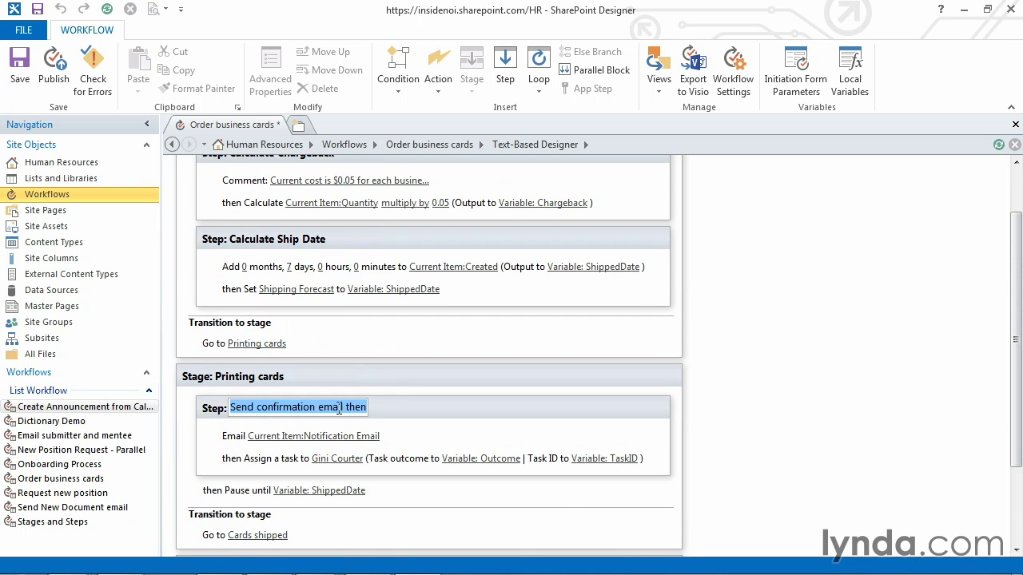
pyautogui.click(348, 409)
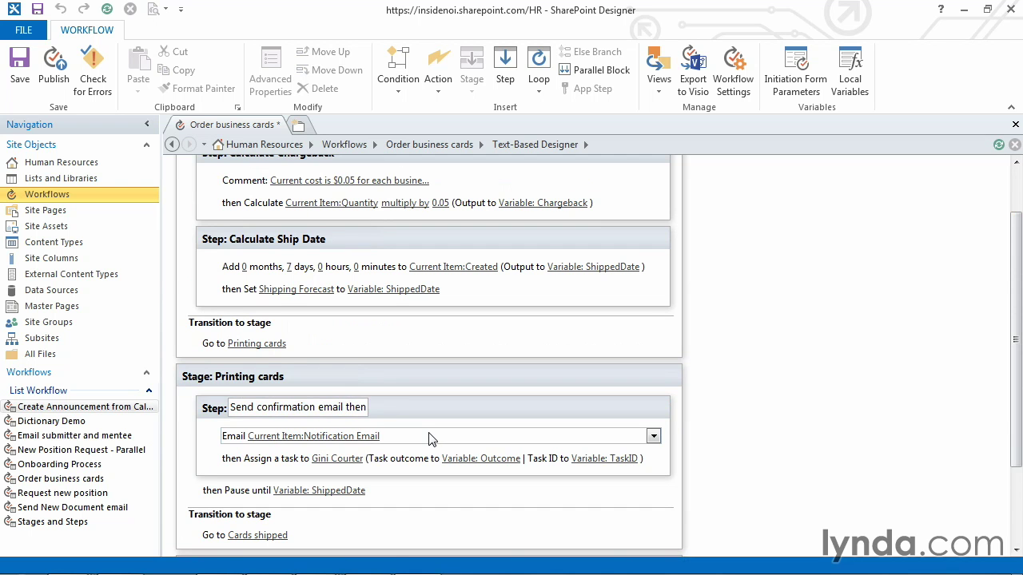
pyautogui.press('BackSpace')
pyautogui.press('BackSpace')
pyautogui.press('BackSpace')
pyautogui.press('BackSpace')
pyautogui.write('and ass')
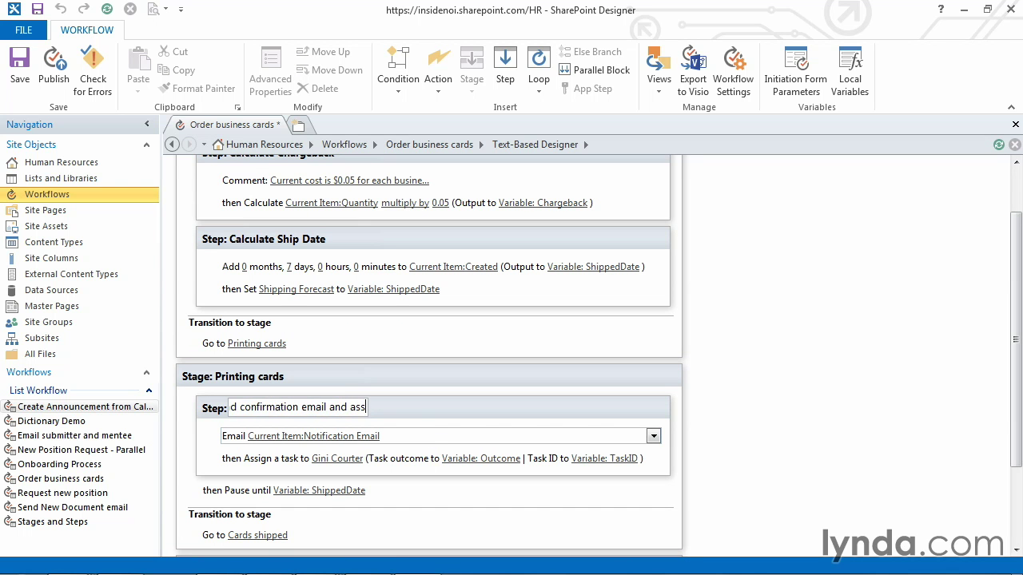
pyautogui.write('ign printing task')
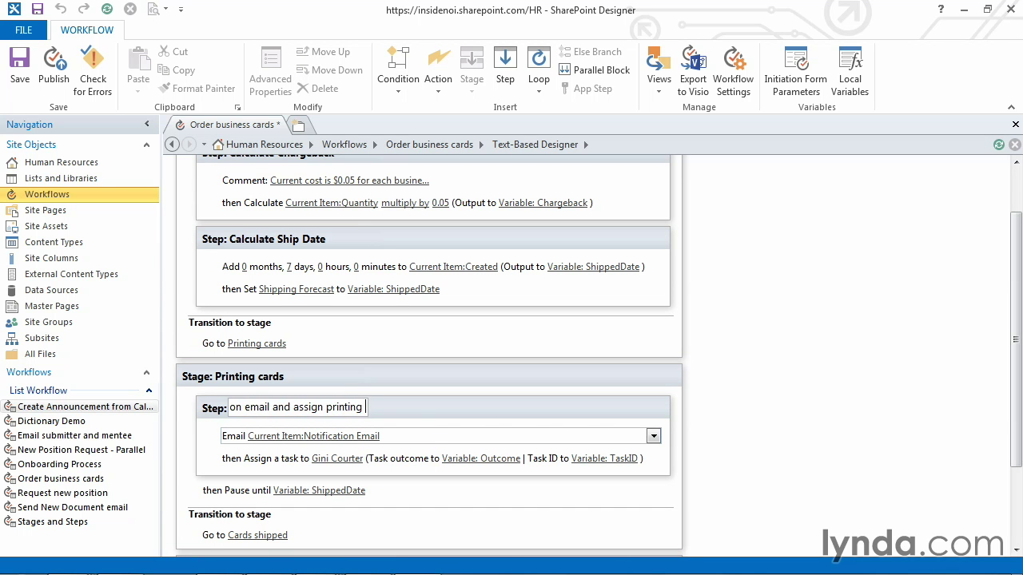
pyautogui.press('Return')
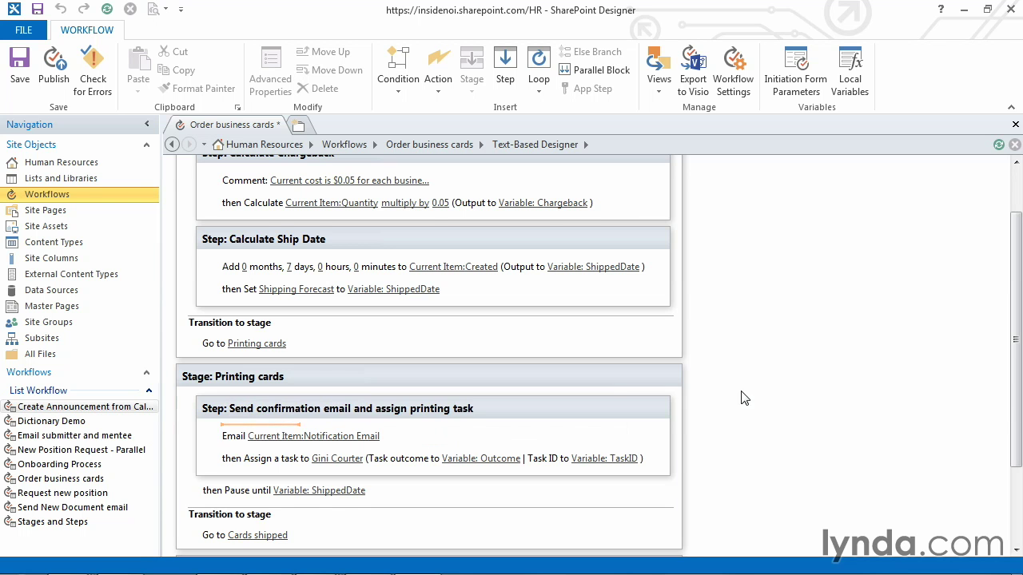
pyautogui.scroll(3, 740, 397)
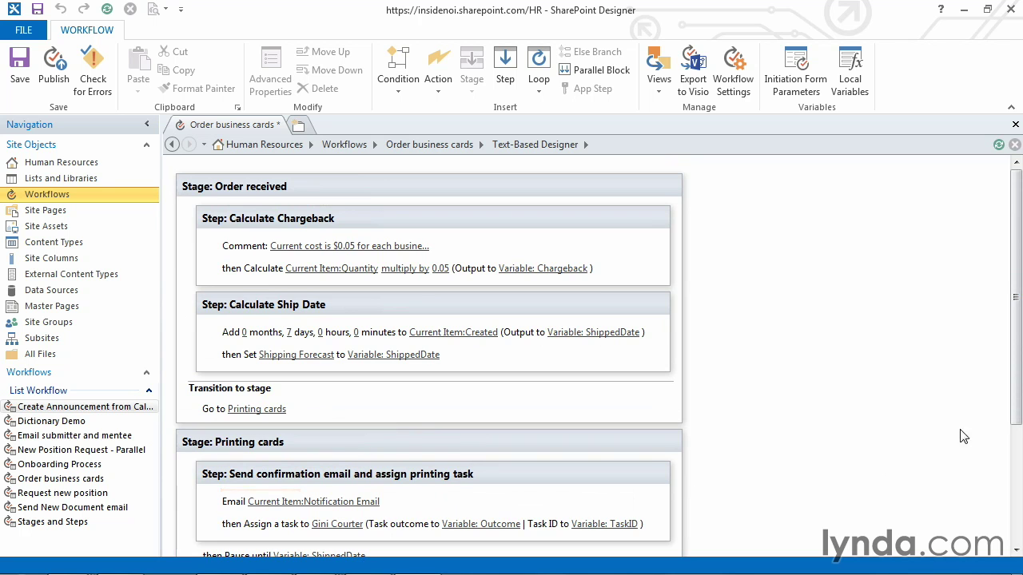
pyautogui.moveTo(1020, 402); pyautogui.dragTo(1008, 504)
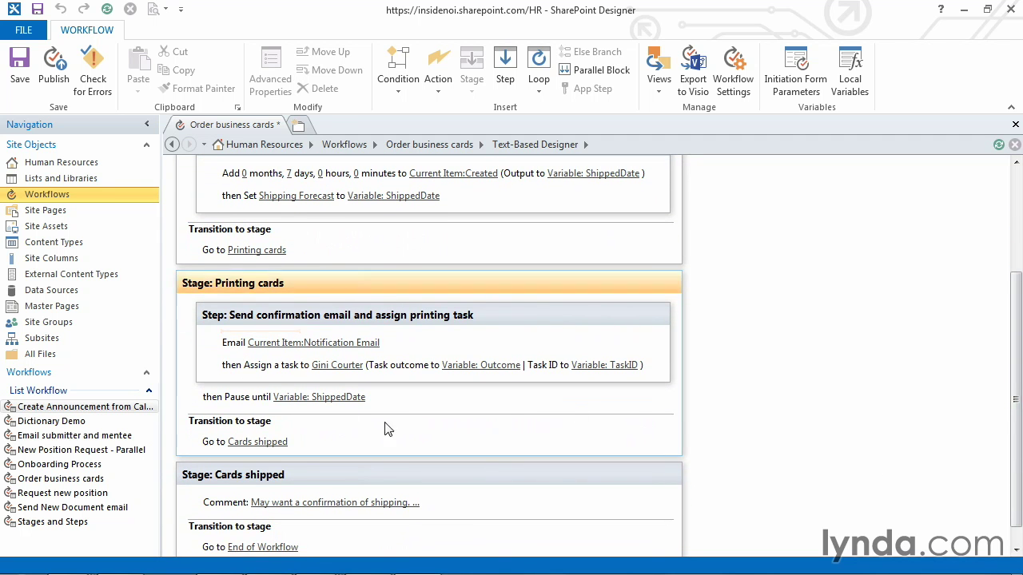